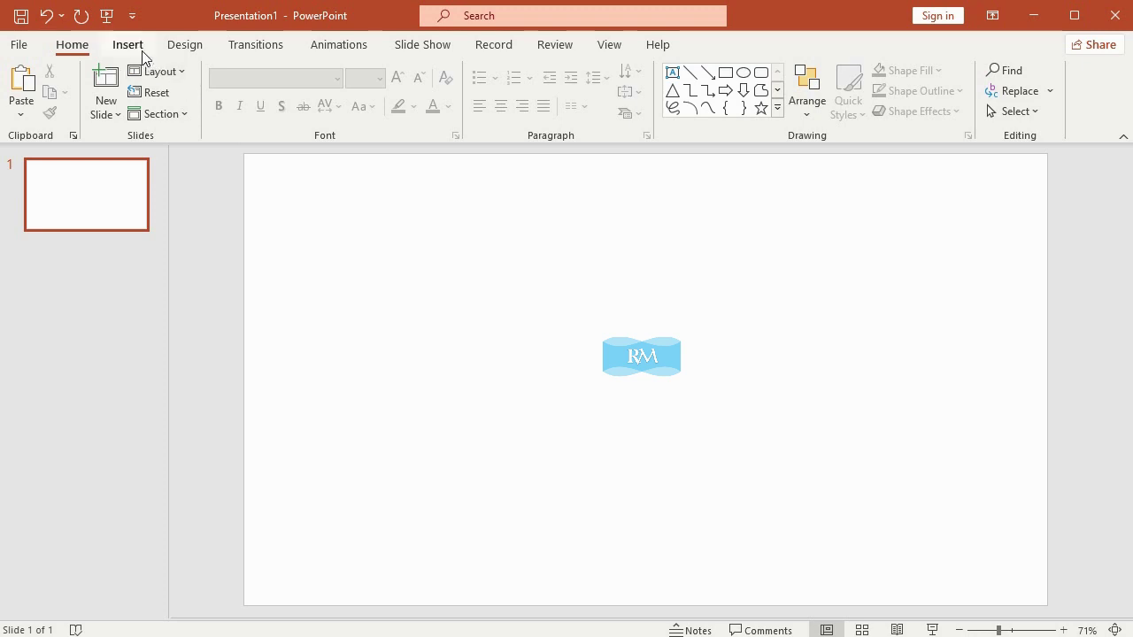
- Draw a rectangle that spans the entire slide
left_click(129, 45)
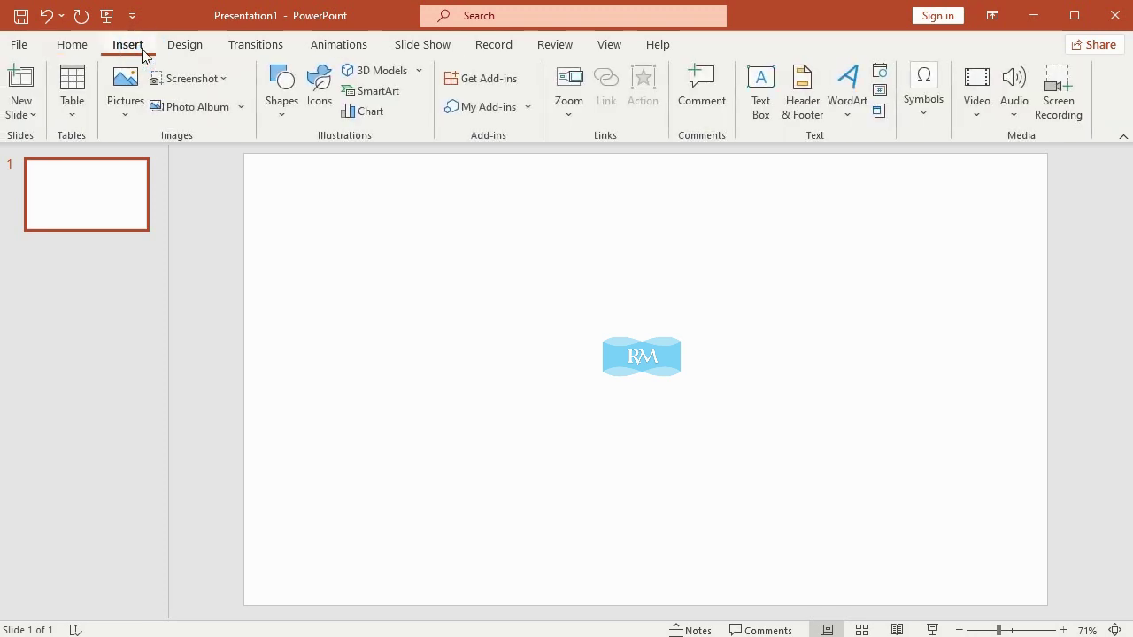
left_click(280, 105)
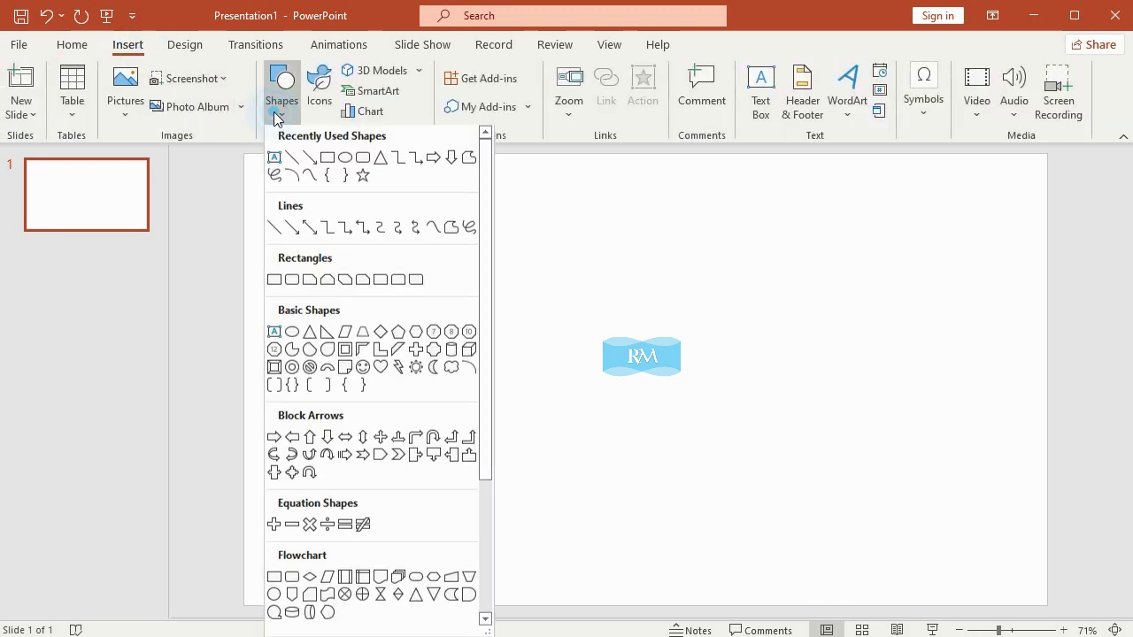
left_click(275, 283)
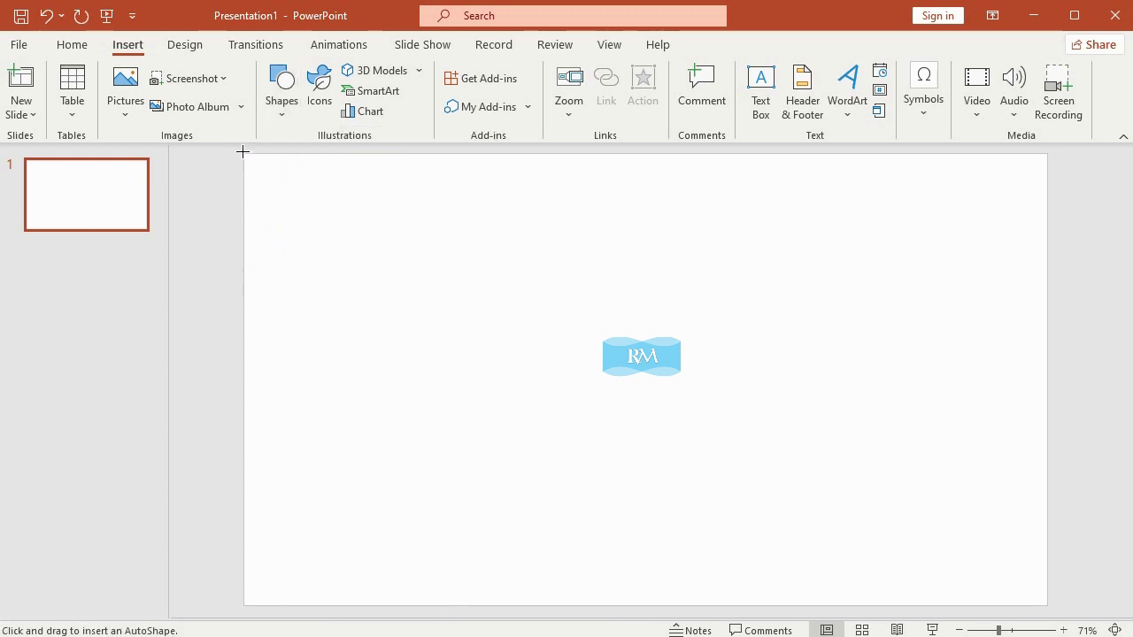
left_click_drag(242, 152, 996, 597)
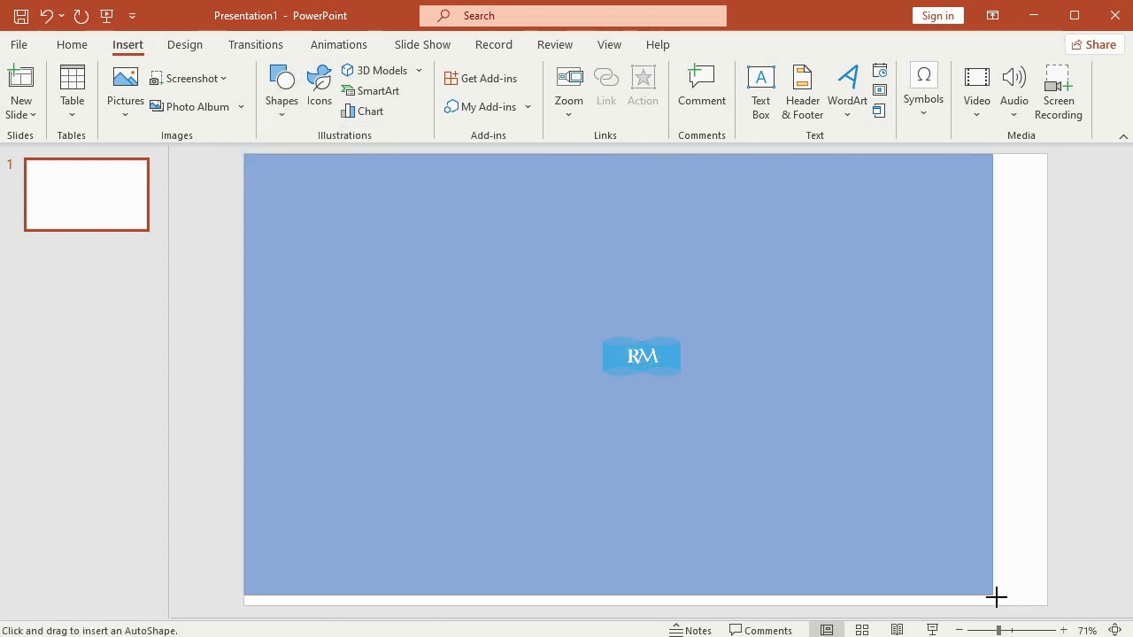
left_click_drag(996, 597, 1047, 607)
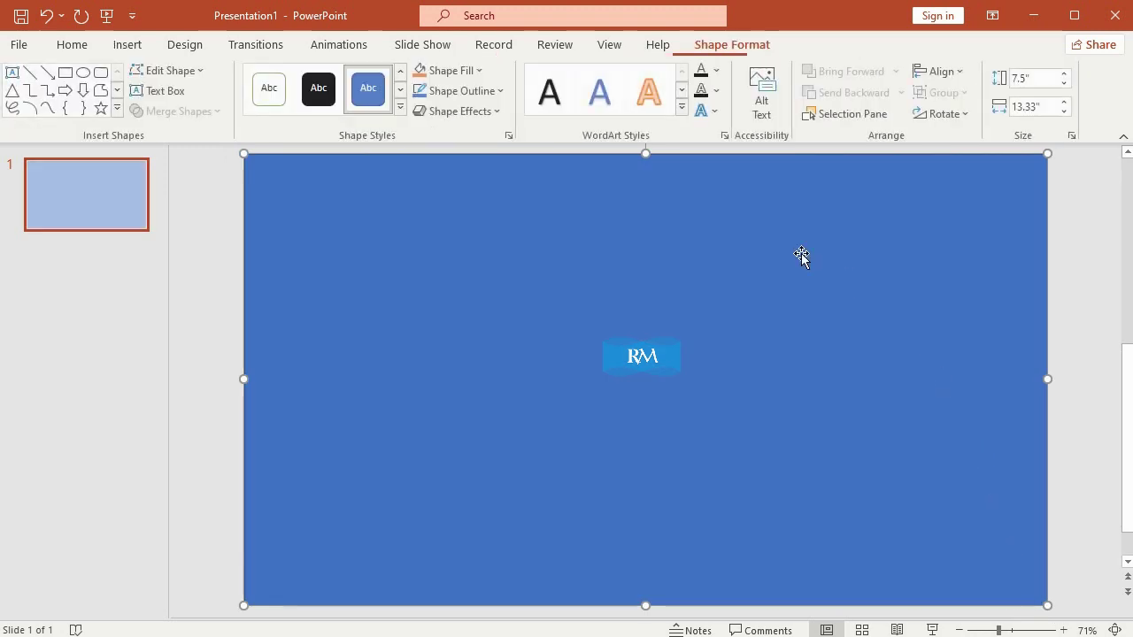
- Fill the rectangle with the purple texture and remove its outline
left_click(476, 70)
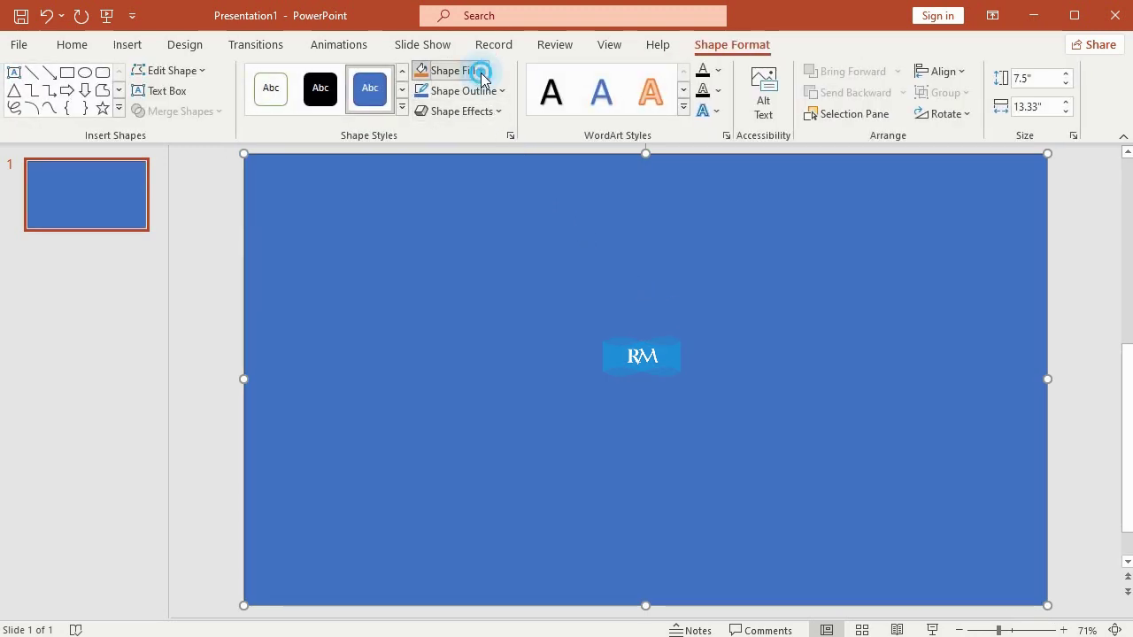
mouse_move(478, 391)
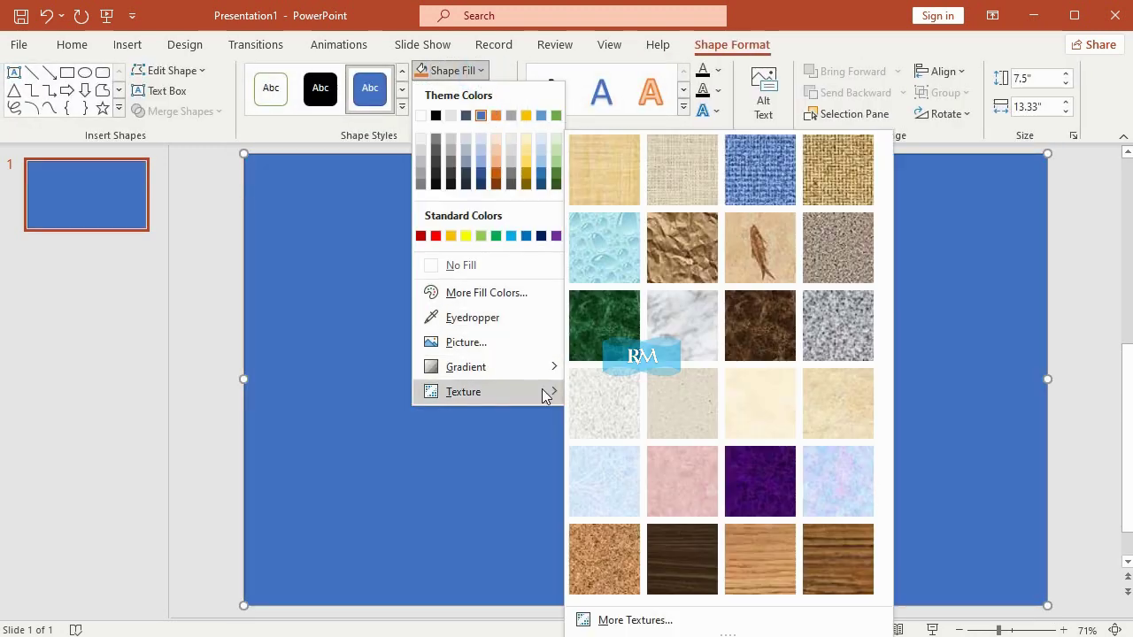
left_click(757, 476)
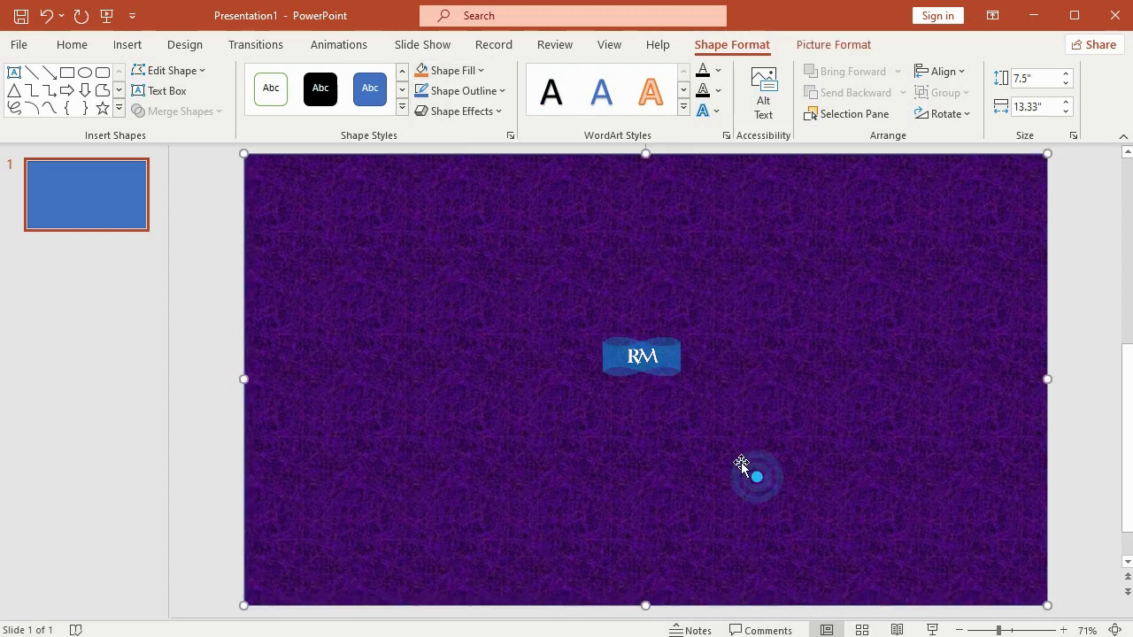
left_click(460, 90)
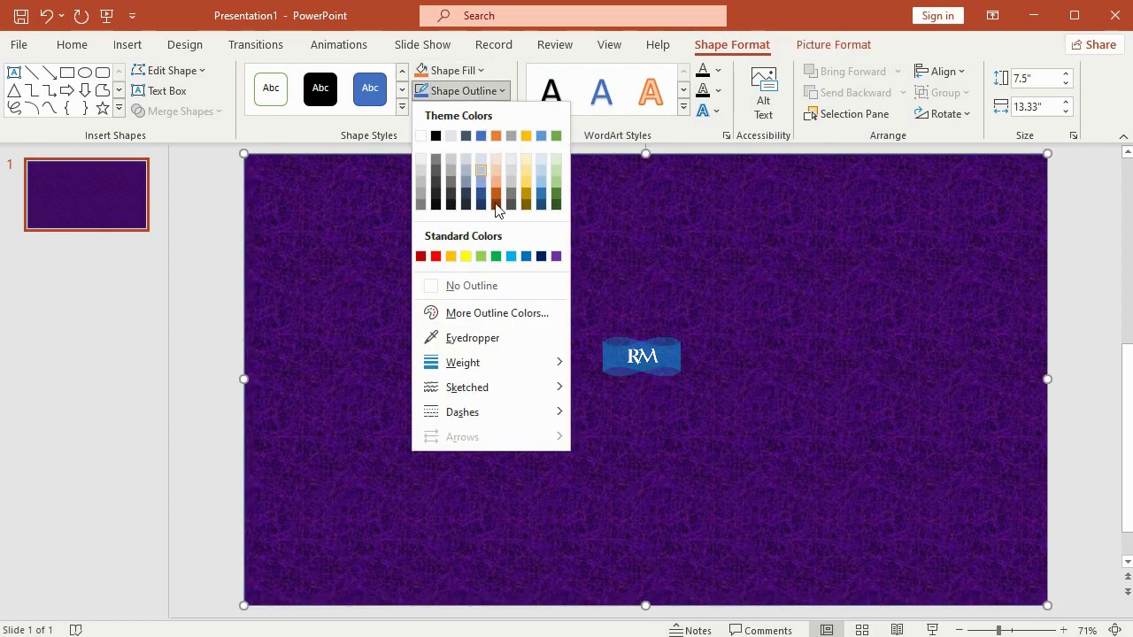
left_click(516, 286)
left_click(202, 278)
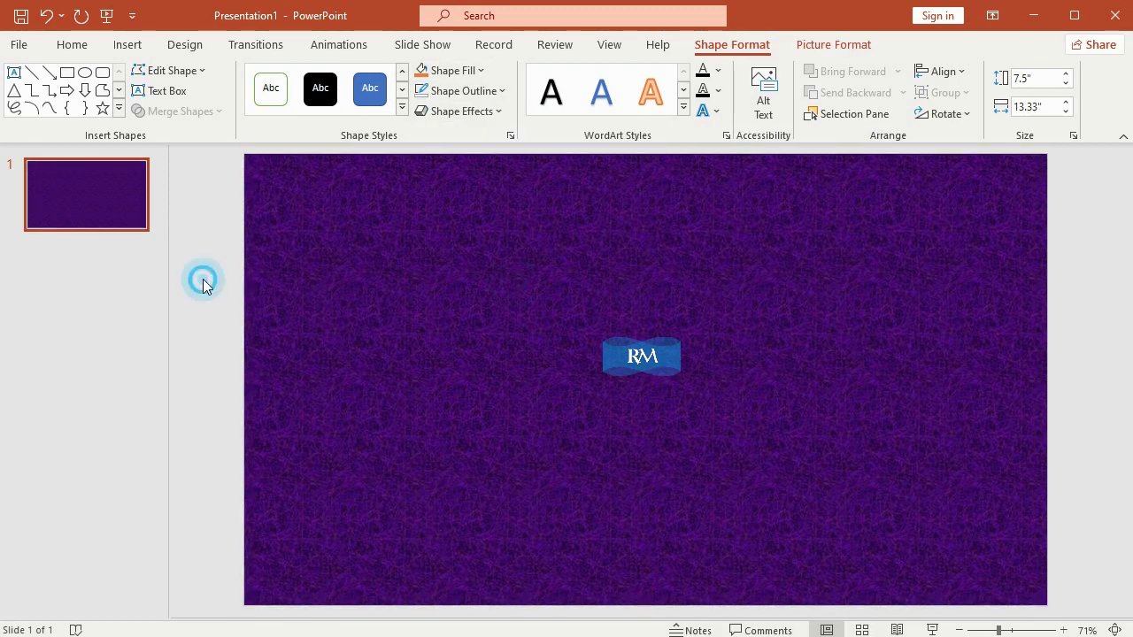
- Draw a Frame shape on the slide
left_click(129, 45)
left_click(276, 113)
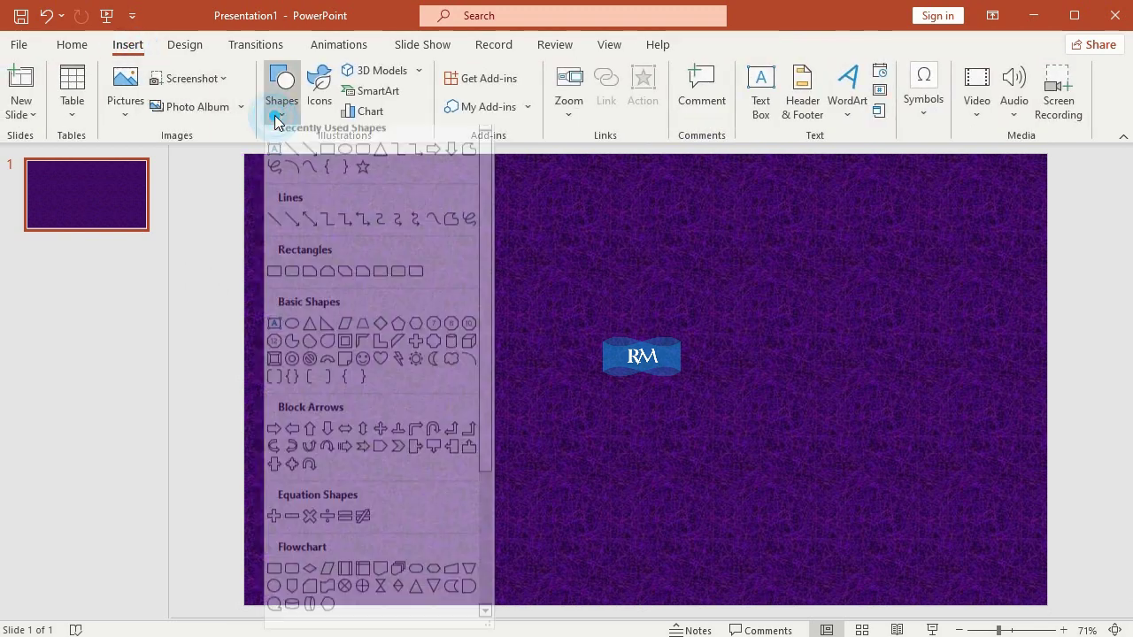
left_click(345, 352)
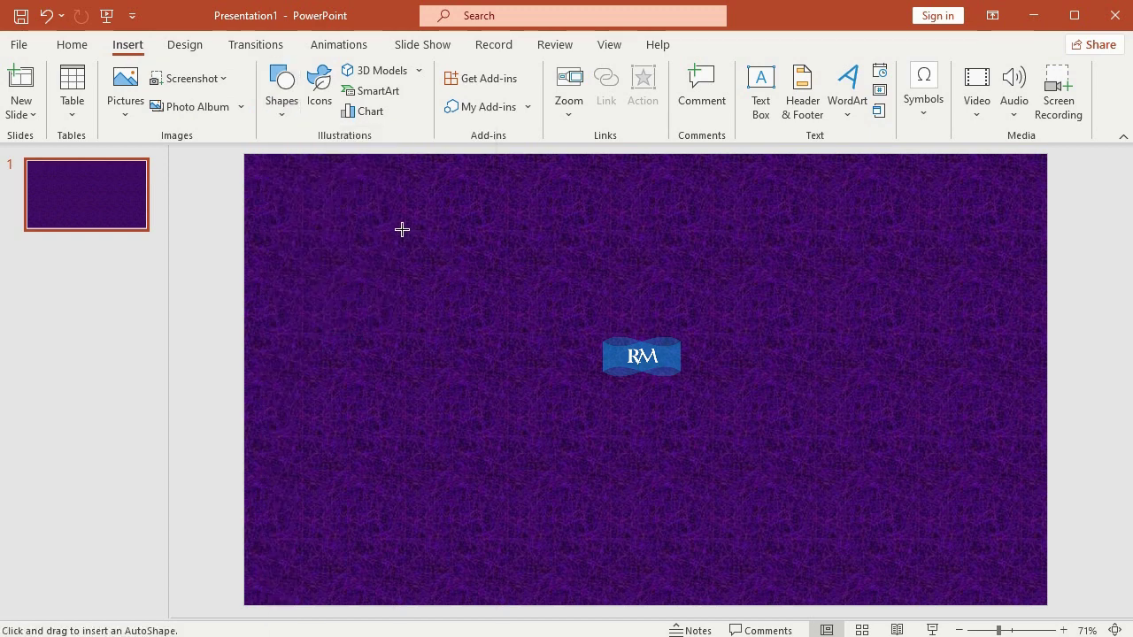
left_click_drag(402, 230, 733, 412)
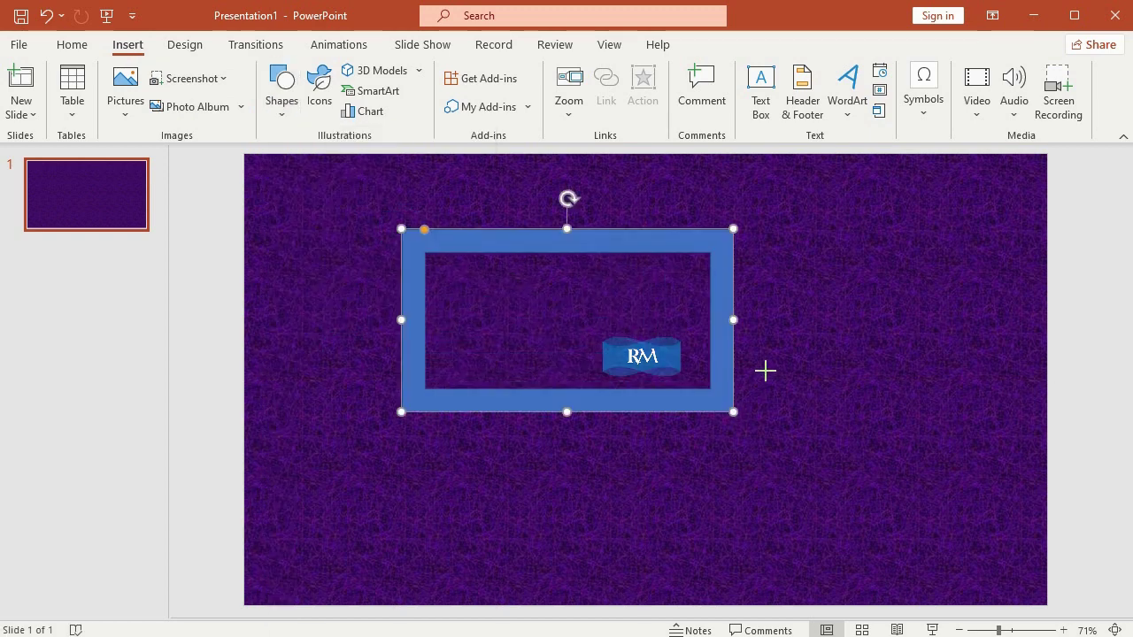
- Size the frame to 5.4" high by 9.81" wide and center it on the slide
left_click(1038, 78)
type("5.4")
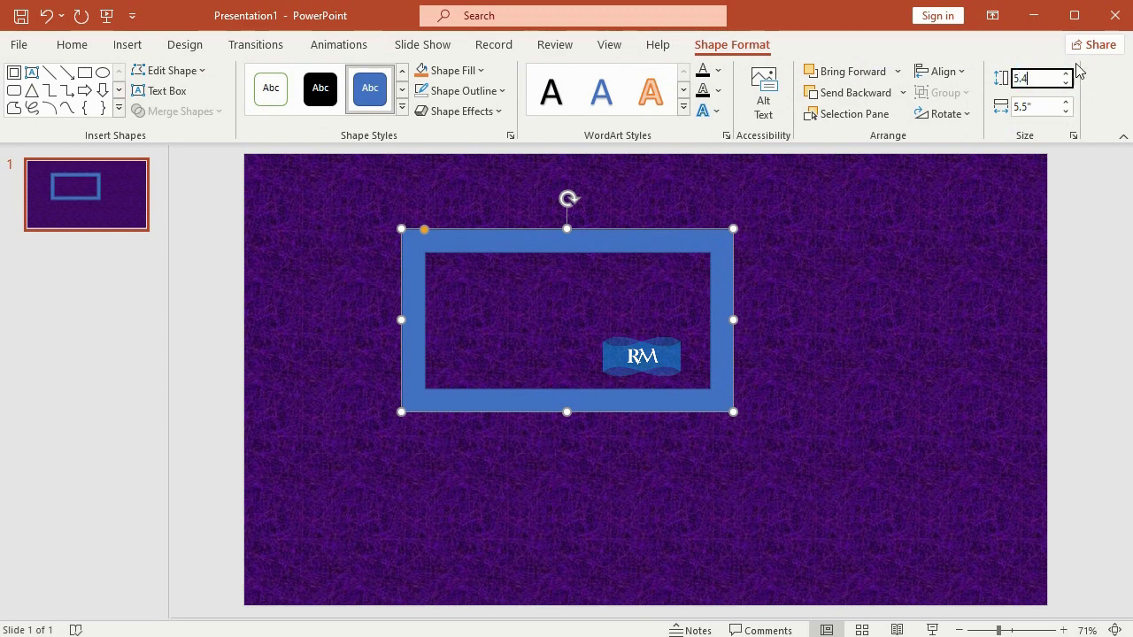
left_click(1051, 107)
type("9.81")
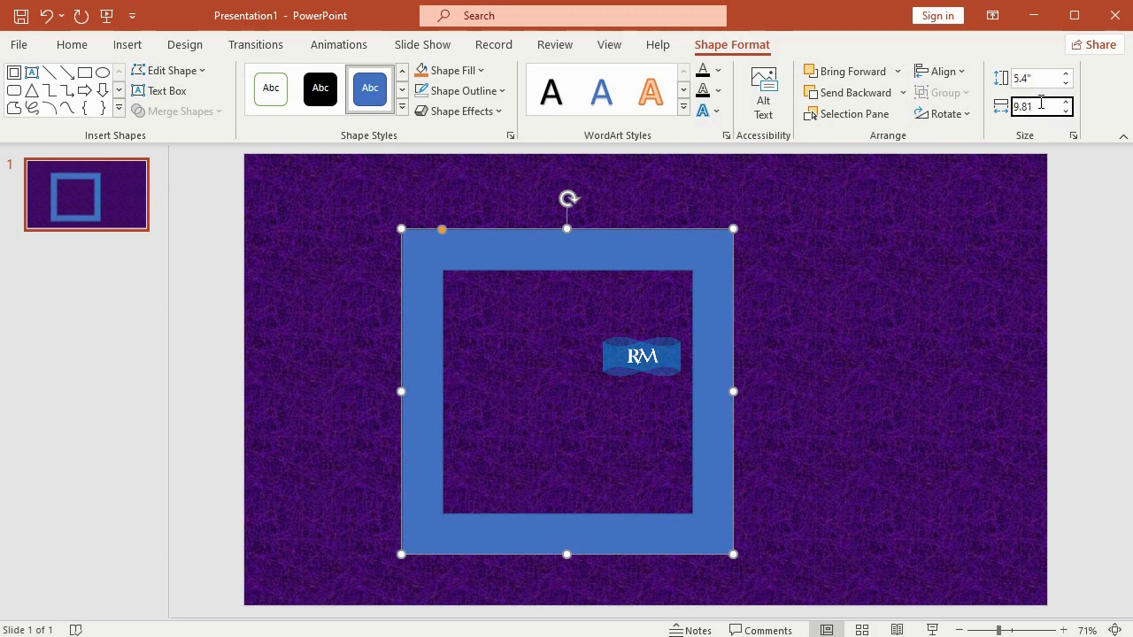
key("Return")
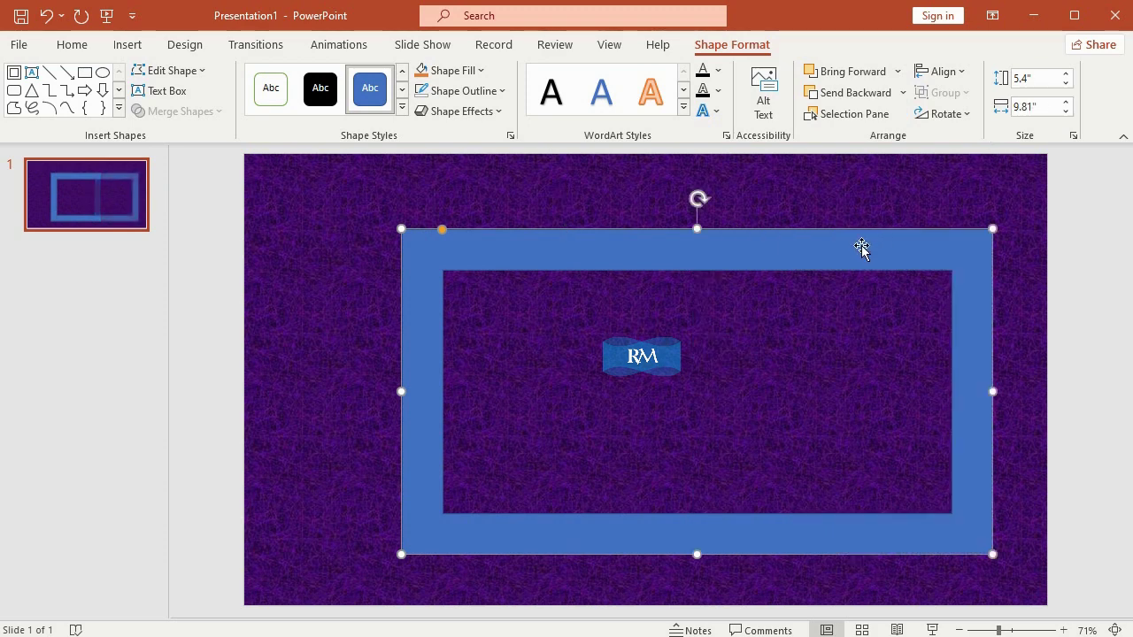
left_click_drag(784, 256, 740, 242)
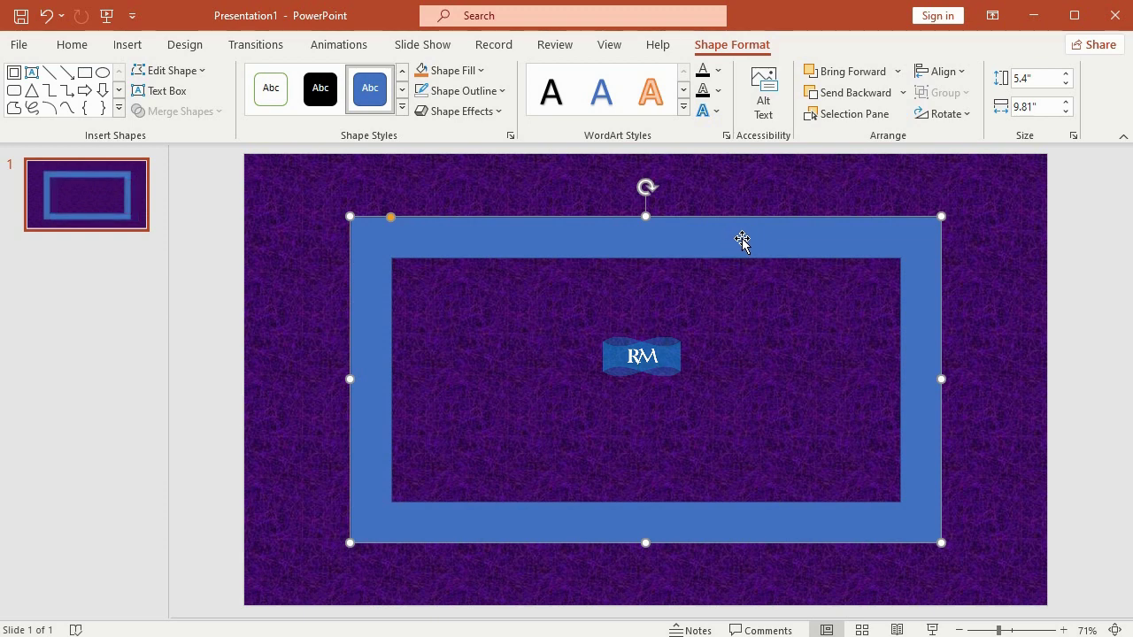
- Fill the frame with a light wood texture and remove its outline
left_click(453, 70)
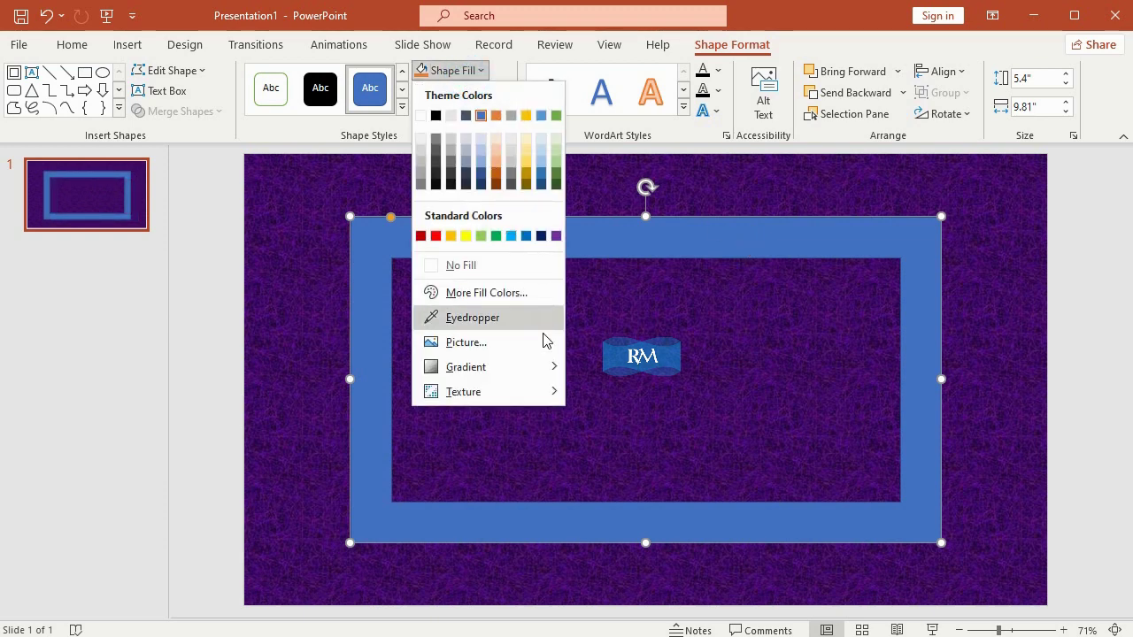
mouse_move(463, 391)
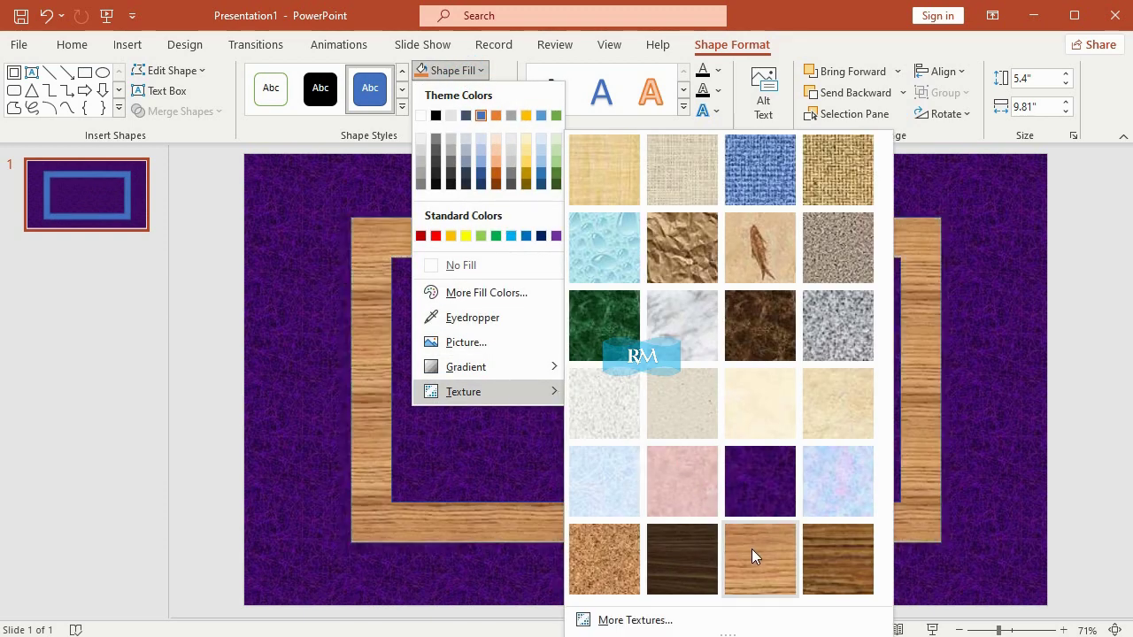
left_click(752, 549)
left_click(487, 90)
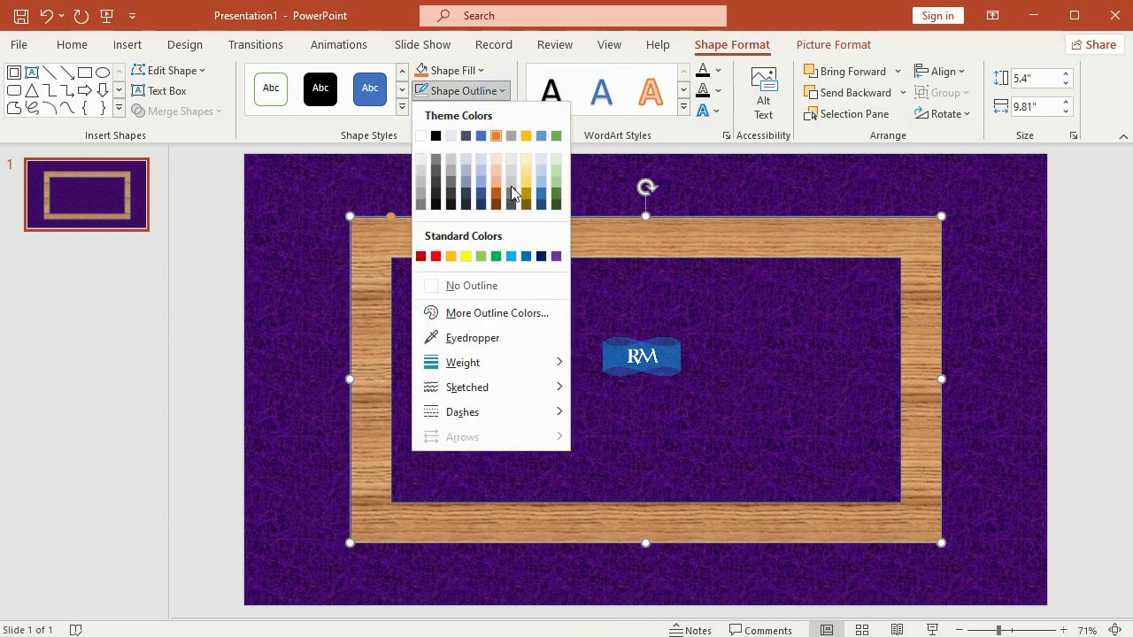
left_click(519, 285)
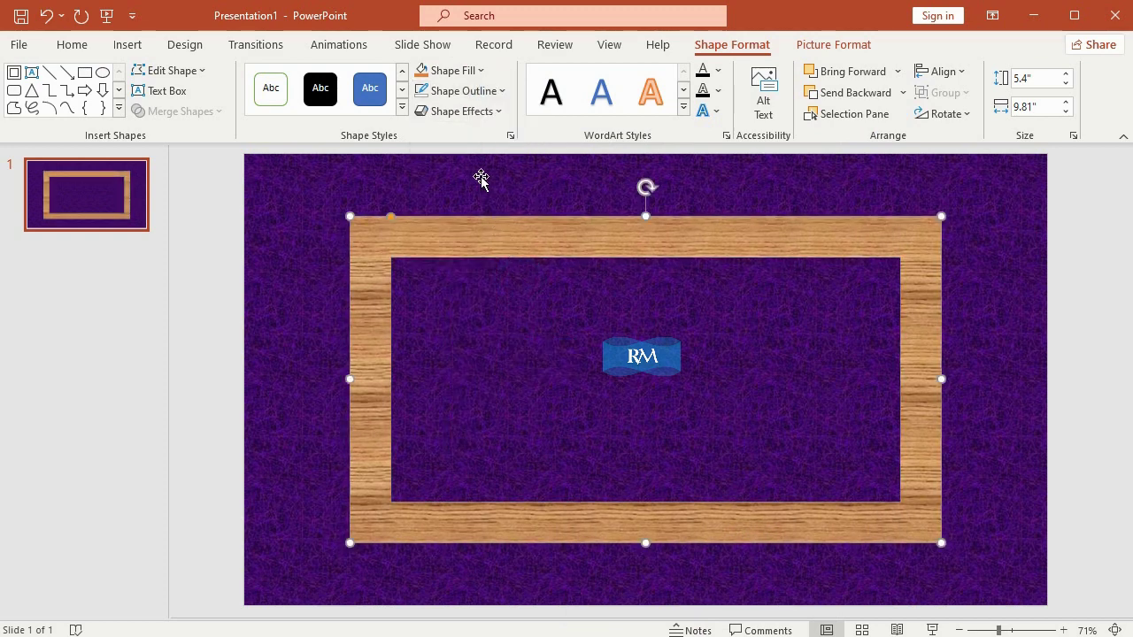
- Give the frame a 6 pt top bevel, then nudge it slightly into place
left_click(485, 113)
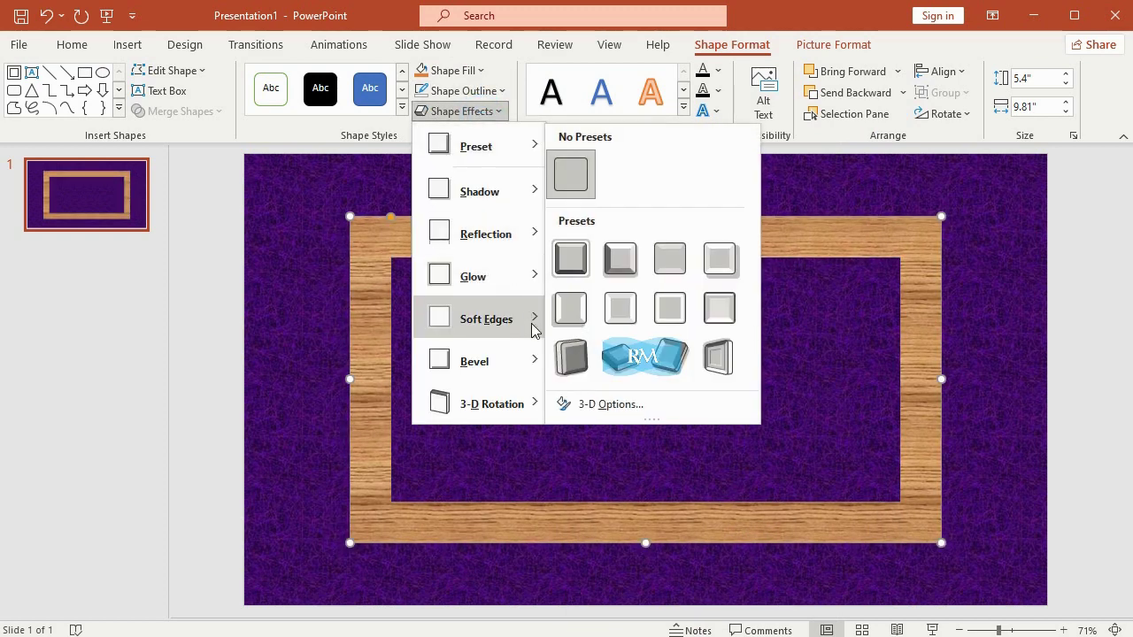
mouse_move(478, 361)
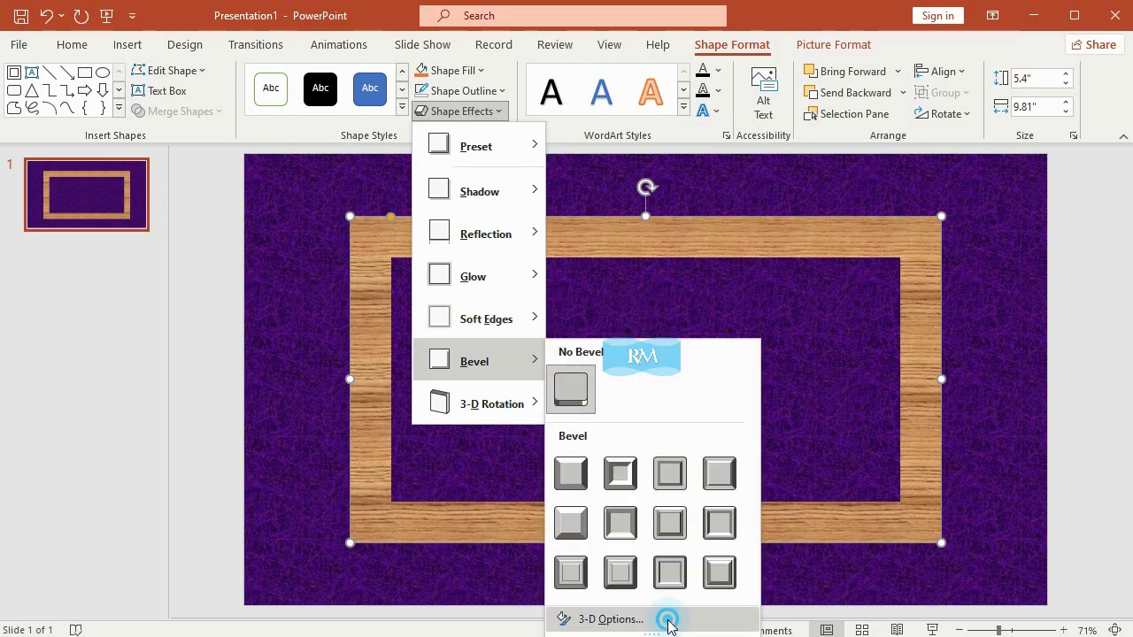
left_click(666, 617)
left_click(956, 409)
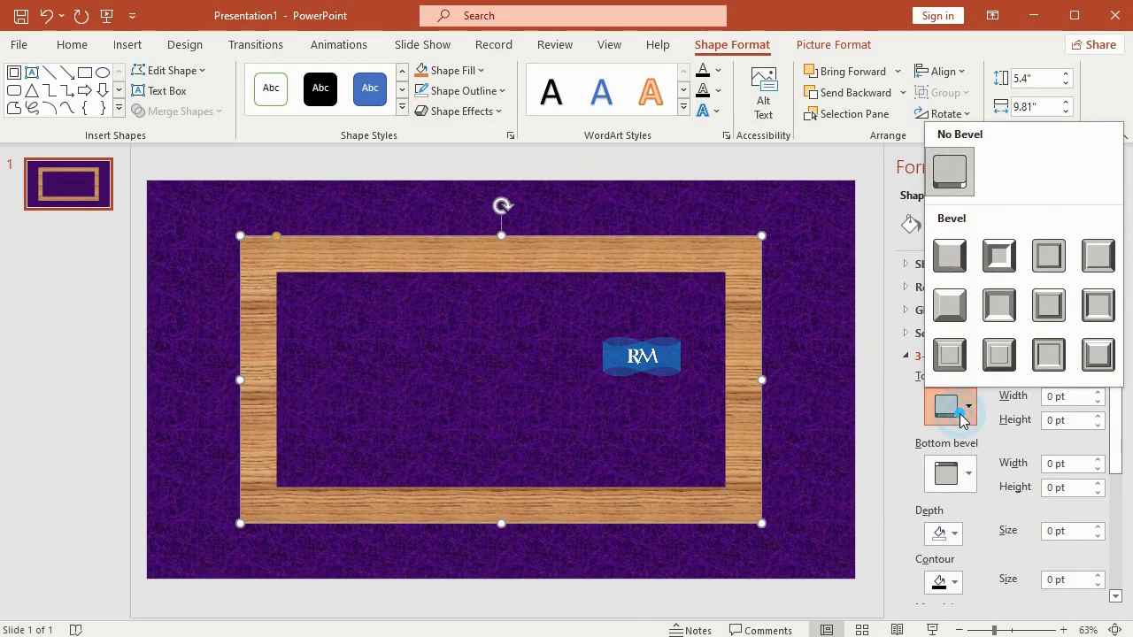
left_click(949, 306)
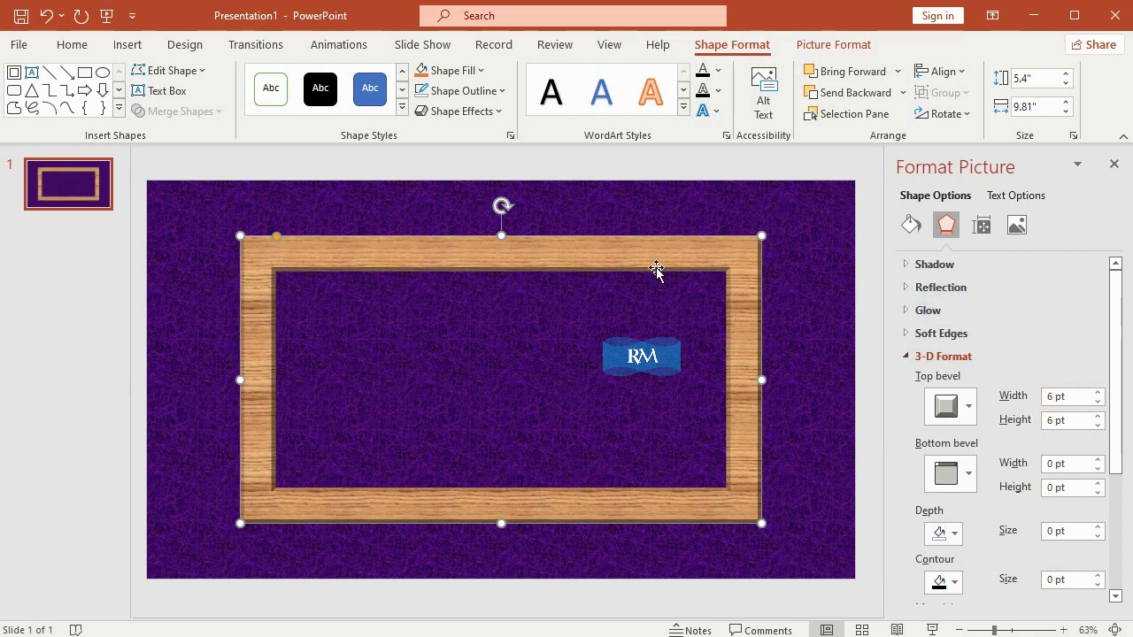
left_click(649, 172)
left_click(436, 251)
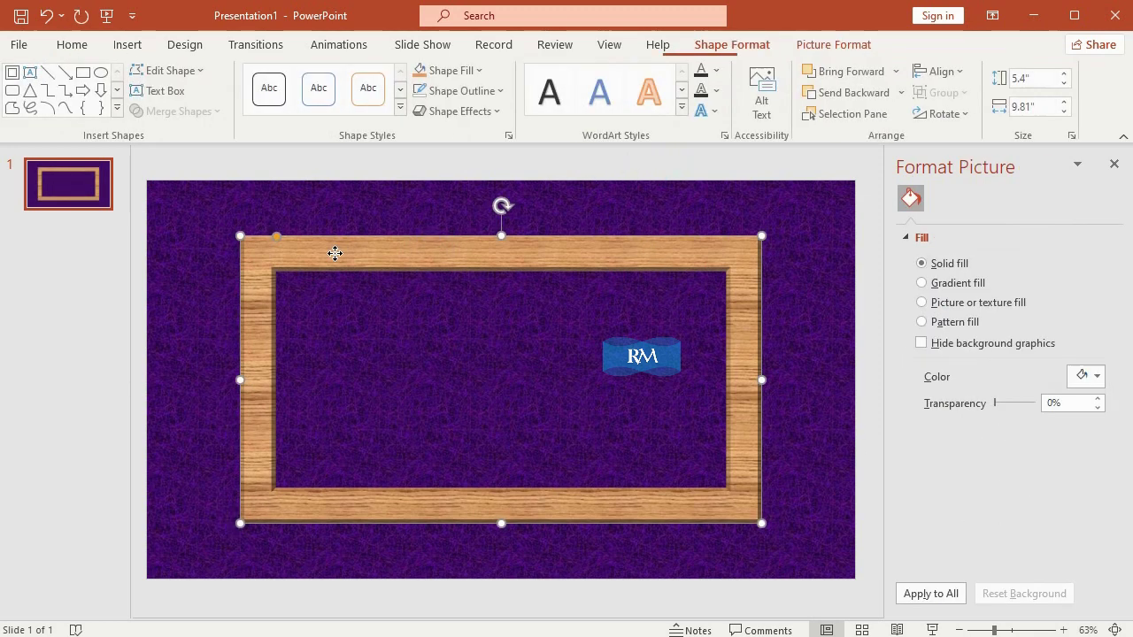
left_click_drag(275, 244, 281, 230)
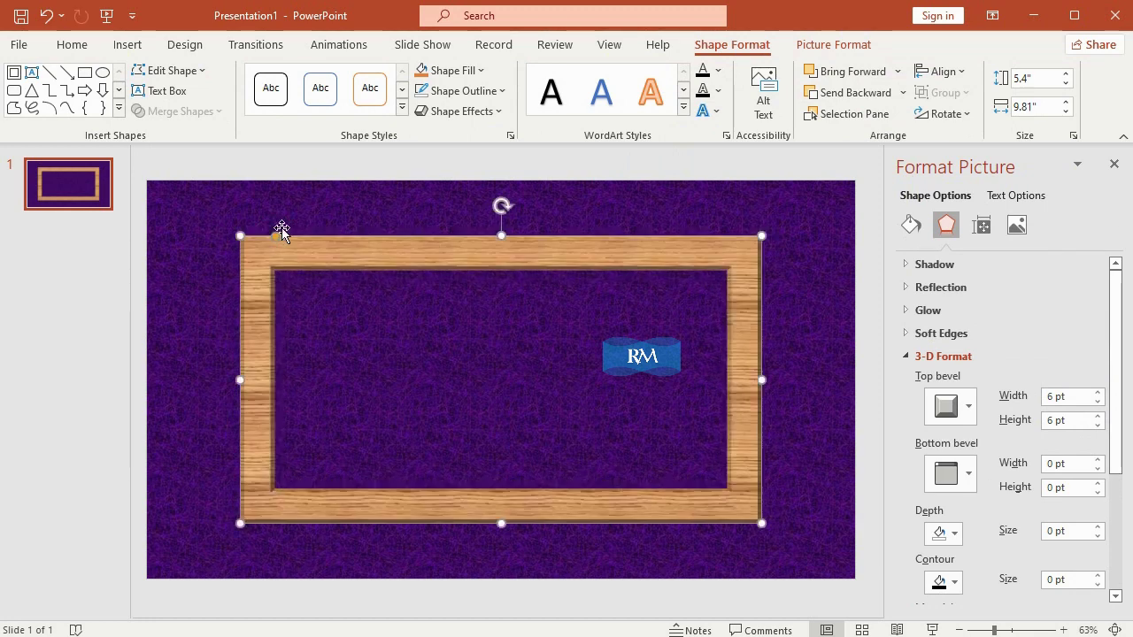
left_click(460, 169)
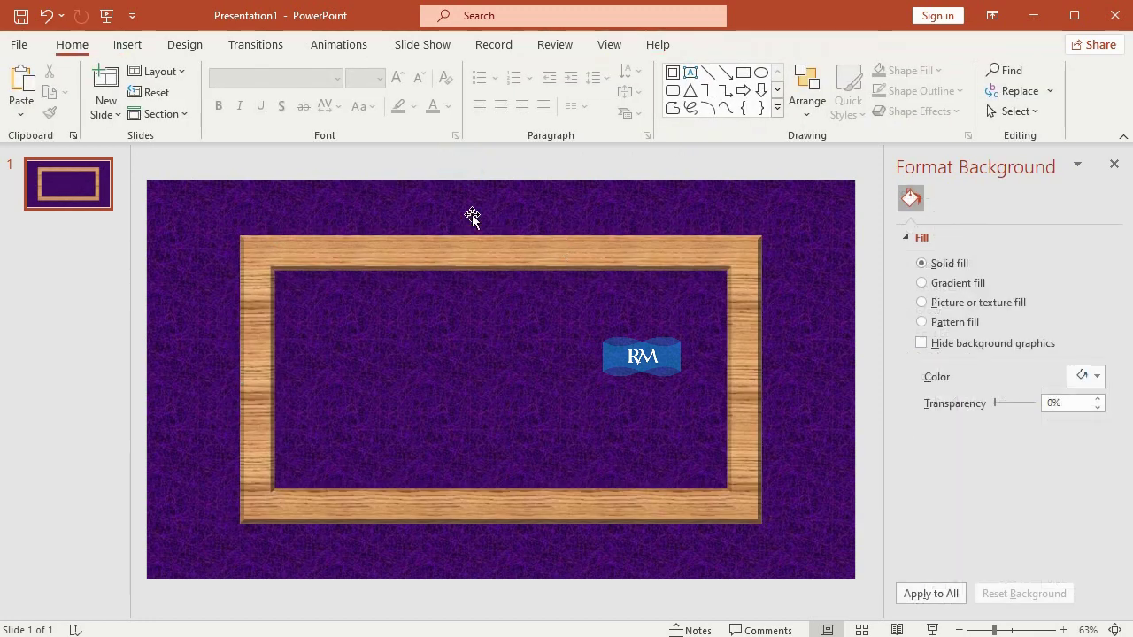
- Draw a rectangle over the wooden frame, matching its width
left_click(126, 45)
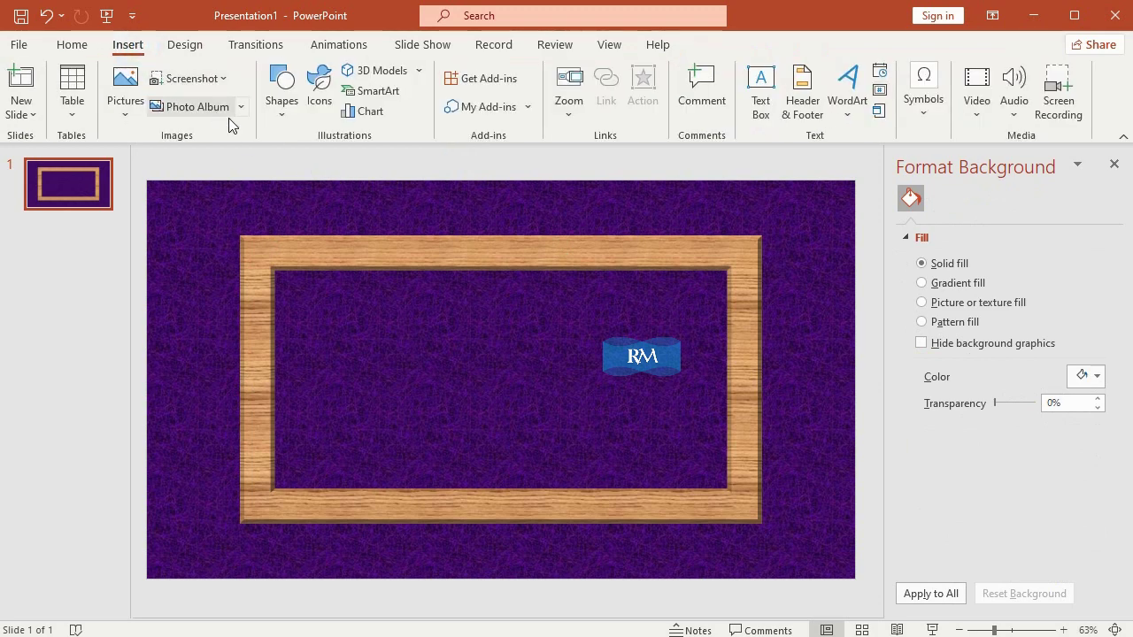
left_click(280, 106)
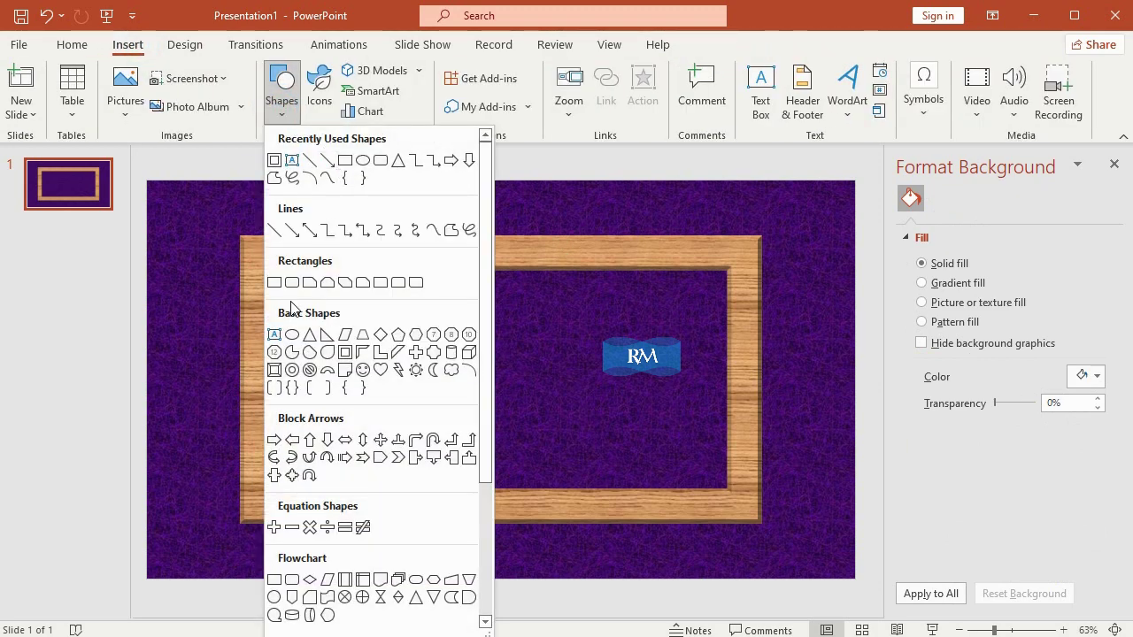
left_click(274, 282)
left_click_drag(244, 235, 753, 523)
left_click(754, 380)
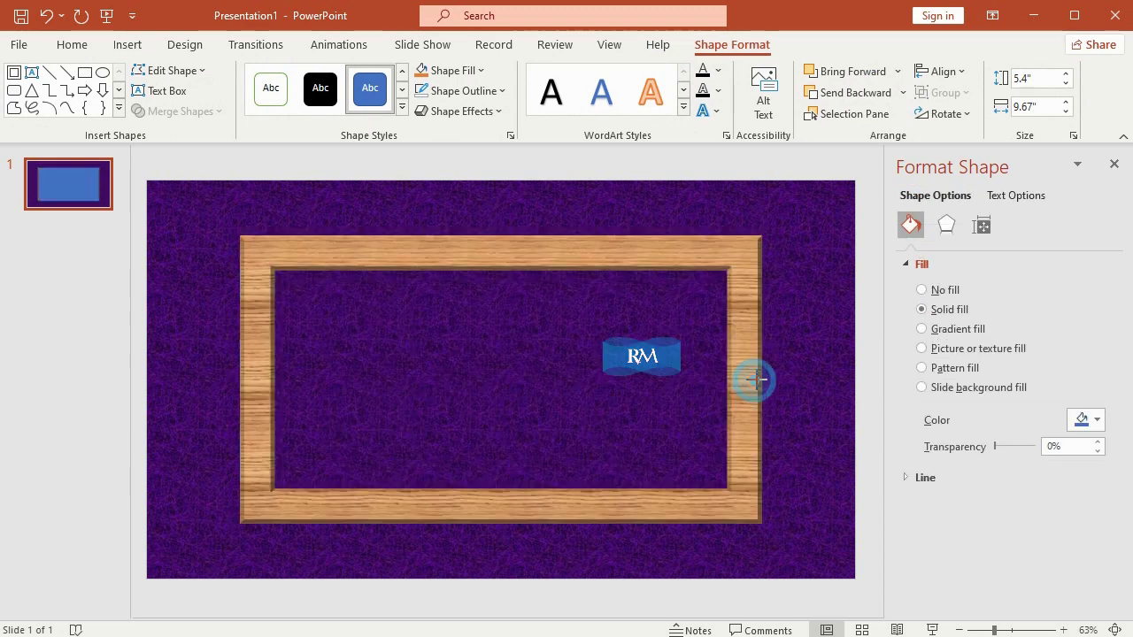
left_click_drag(754, 381, 758, 380)
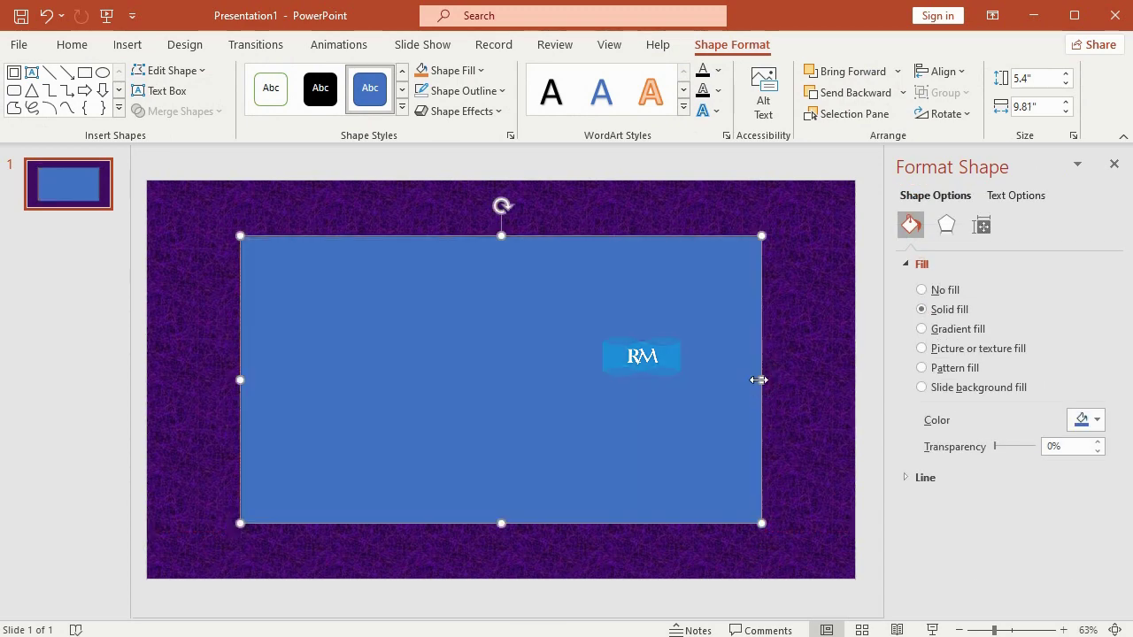
- Fill the rectangle with the img103 picture from C:\Windows\Web\Screen
left_click(474, 71)
left_click(513, 340)
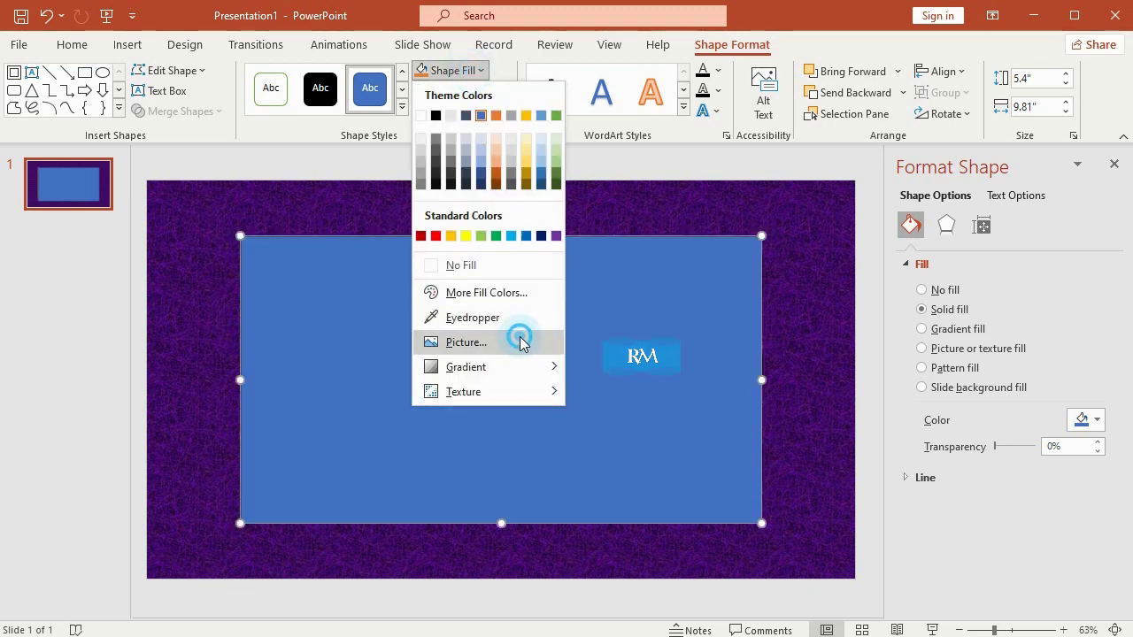
left_click(442, 256)
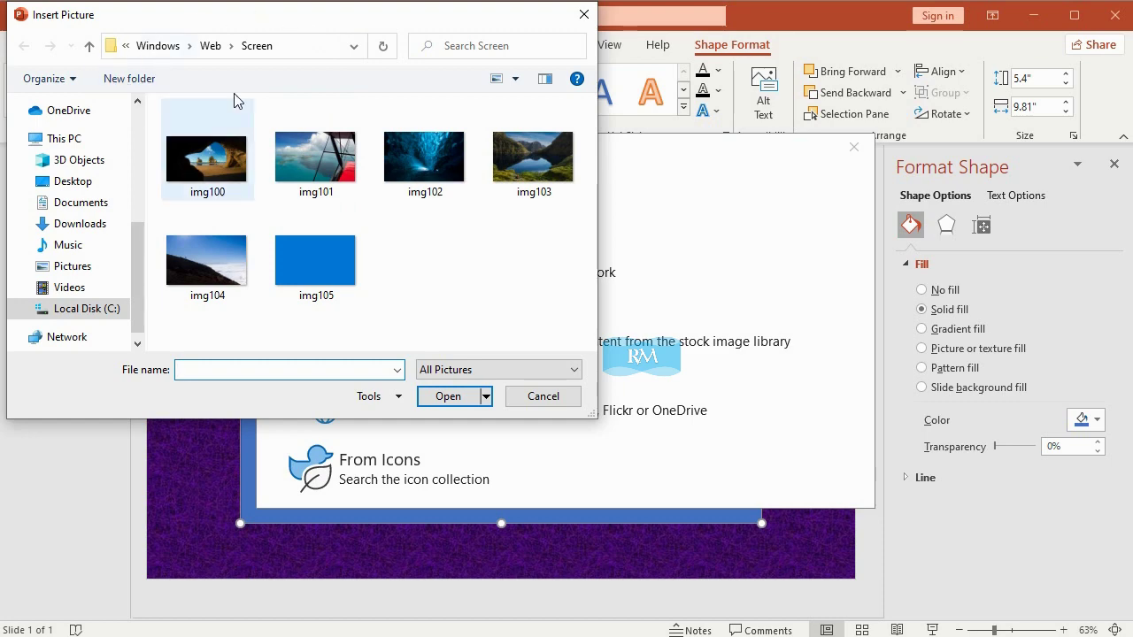
mouse_move(87, 308)
left_click(105, 318)
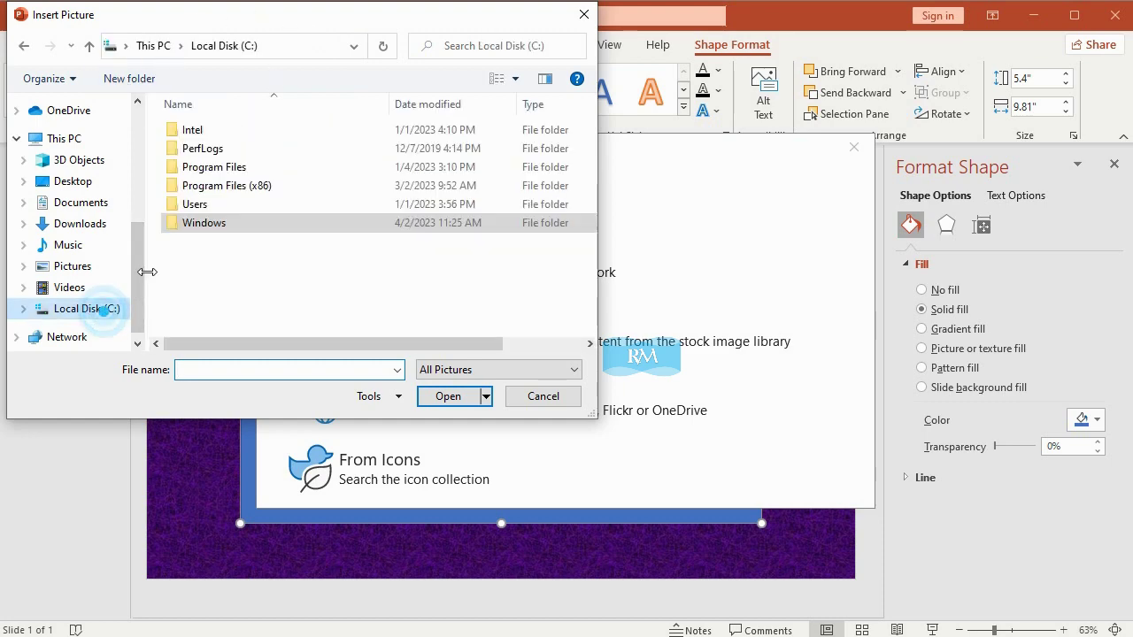
double_click(182, 224)
scroll(203, 217, "down", 5)
scroll(212, 256, "down", 6)
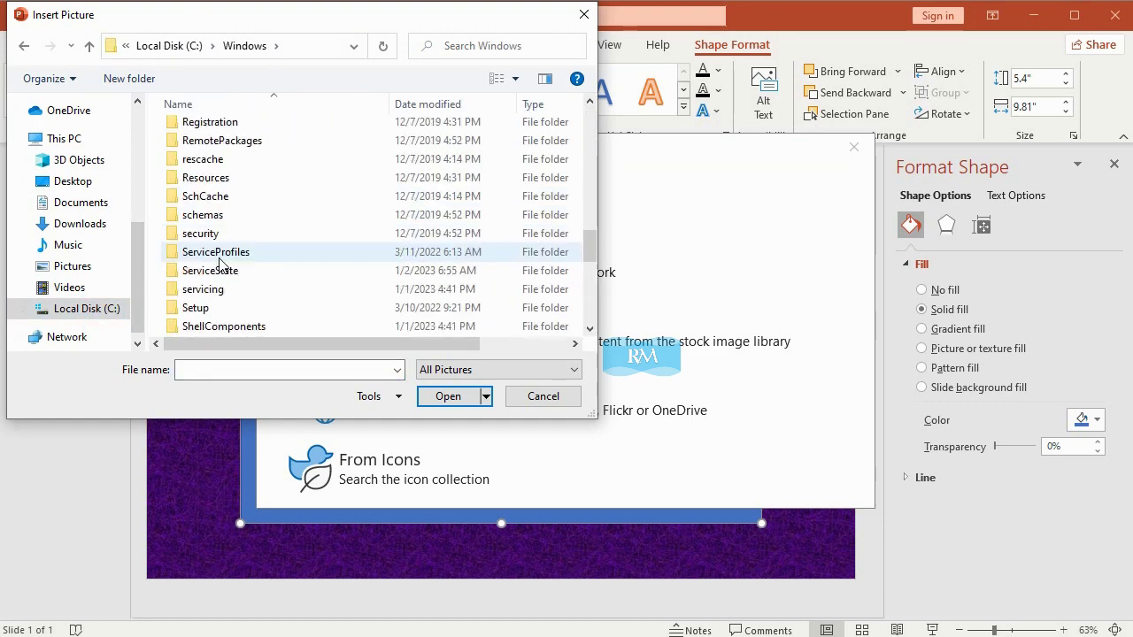
scroll(221, 283, "down", 7)
double_click(215, 307)
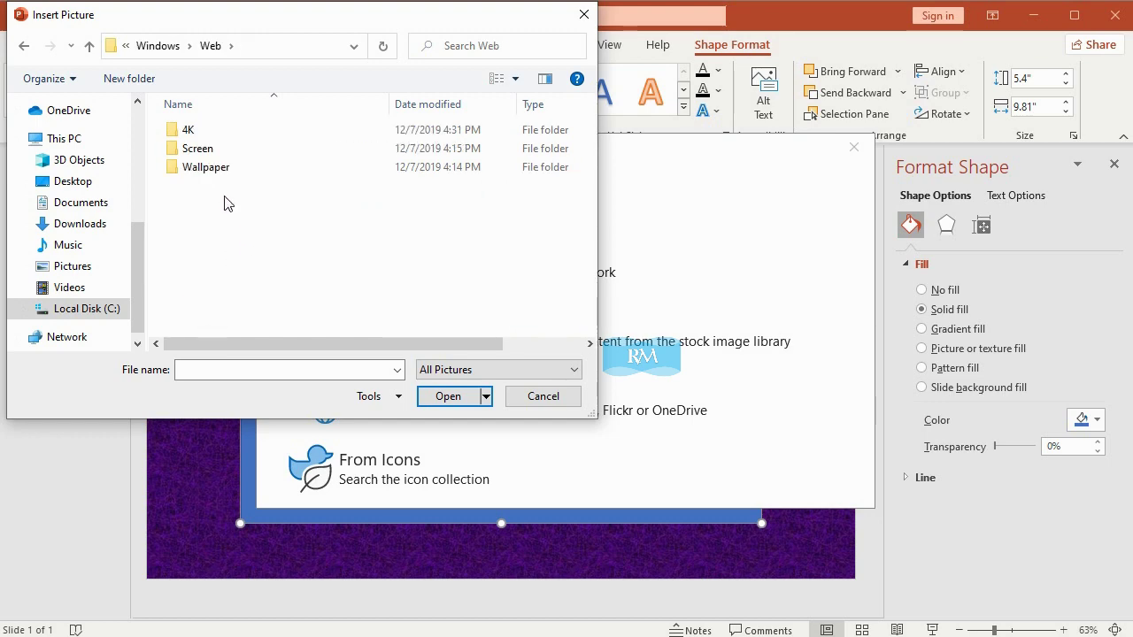
double_click(204, 152)
double_click(536, 152)
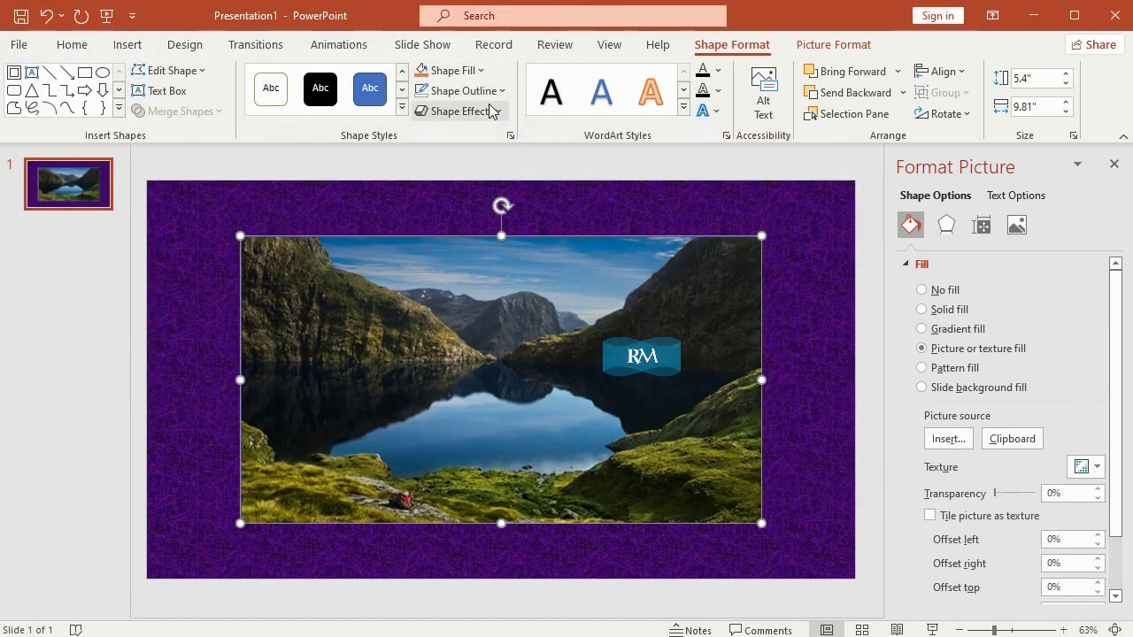
- Remove the photo's outline and shift it to reveal the frame
left_click(478, 91)
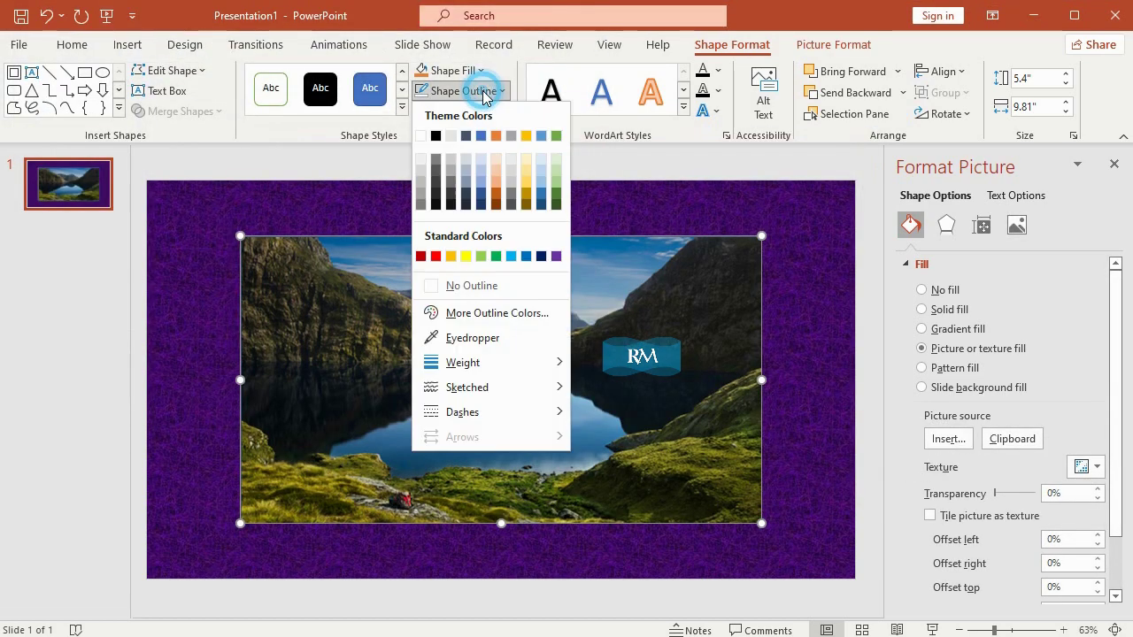
left_click(522, 286)
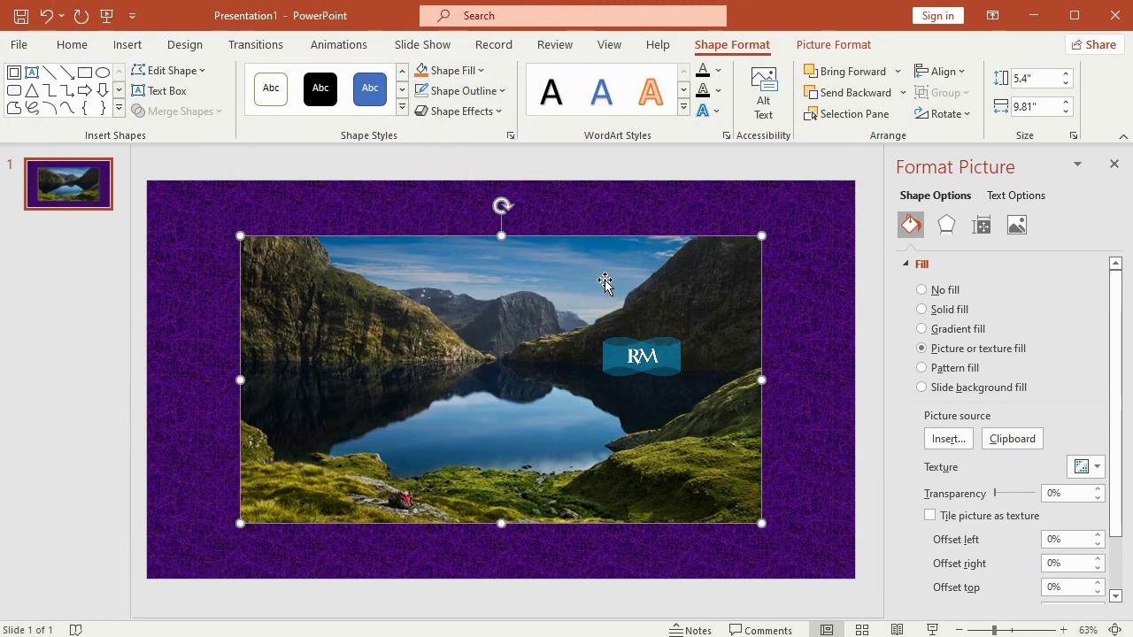
left_click_drag(605, 281, 623, 296)
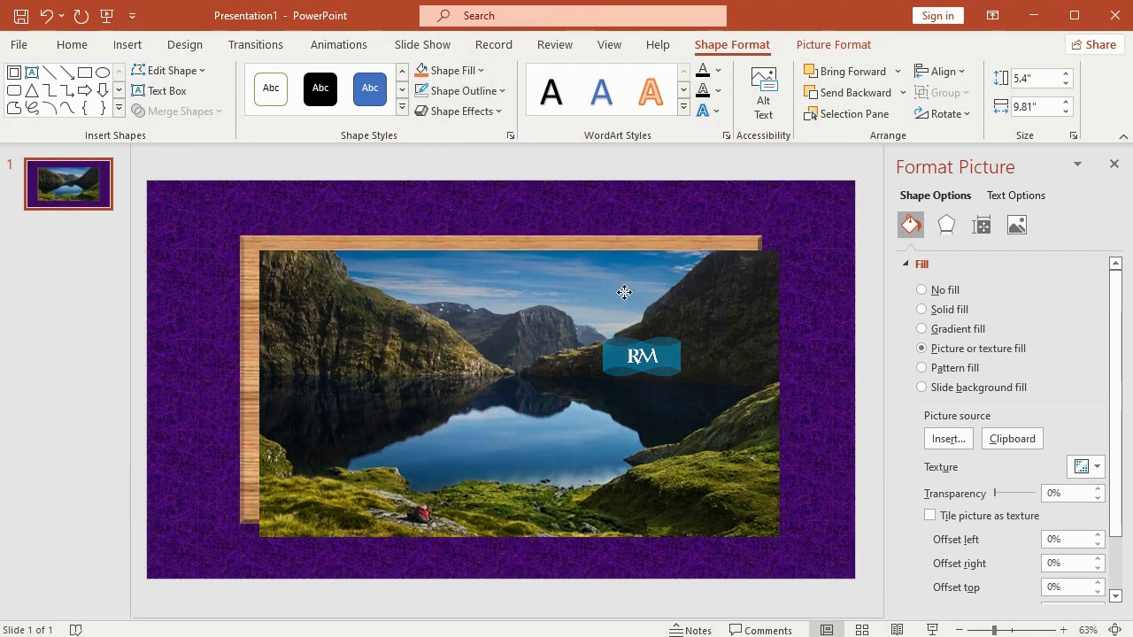
- Bring the wooden frame to the front and realign the photo inside it
right_click(585, 243)
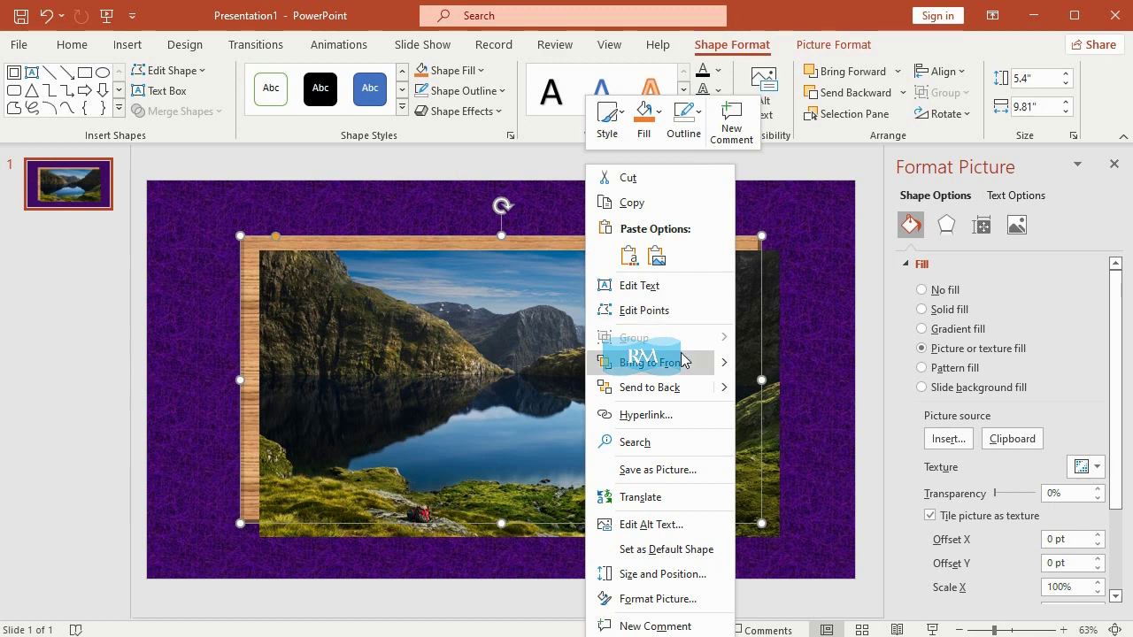
left_click(752, 363)
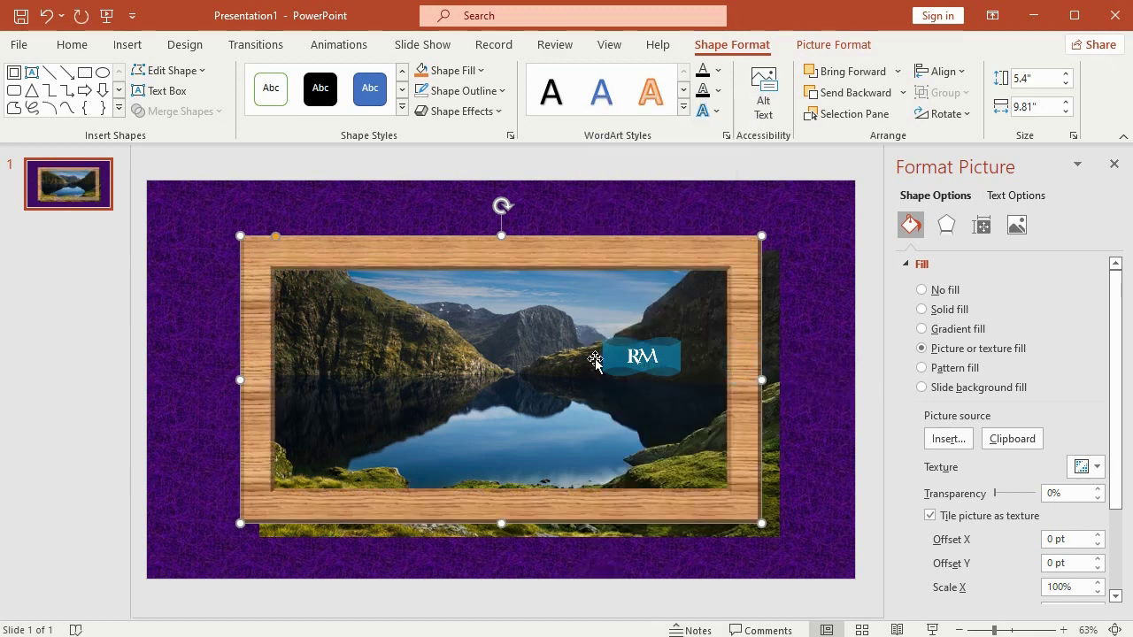
left_click_drag(580, 364, 560, 349)
left_click(629, 162)
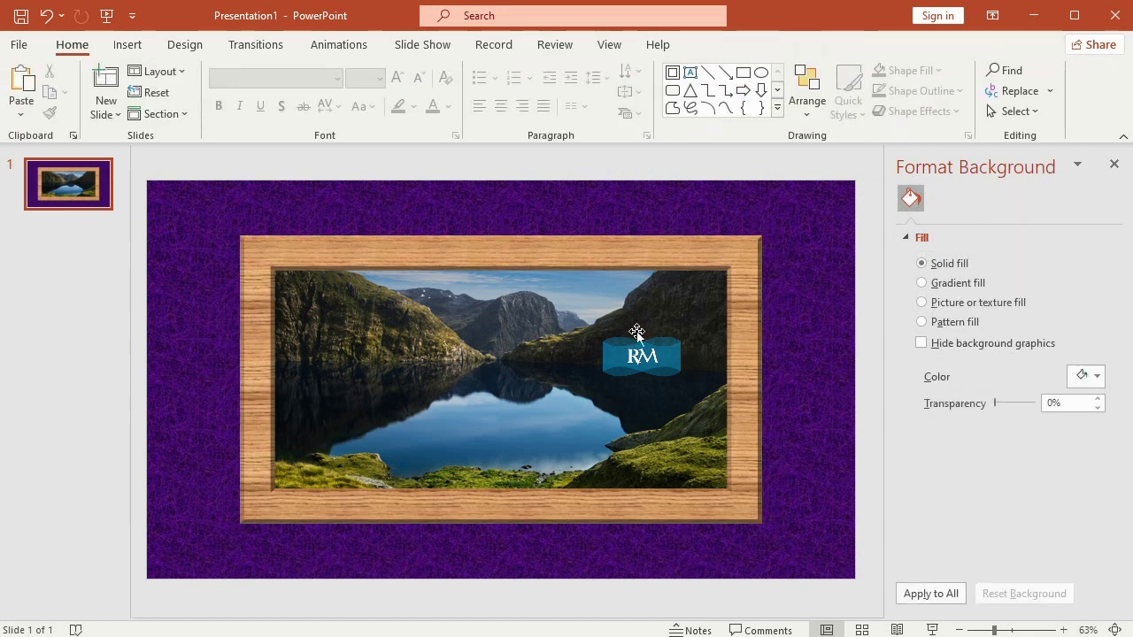
- Draw a bar rectangle sized 0.33" high by 10" wide
left_click(133, 46)
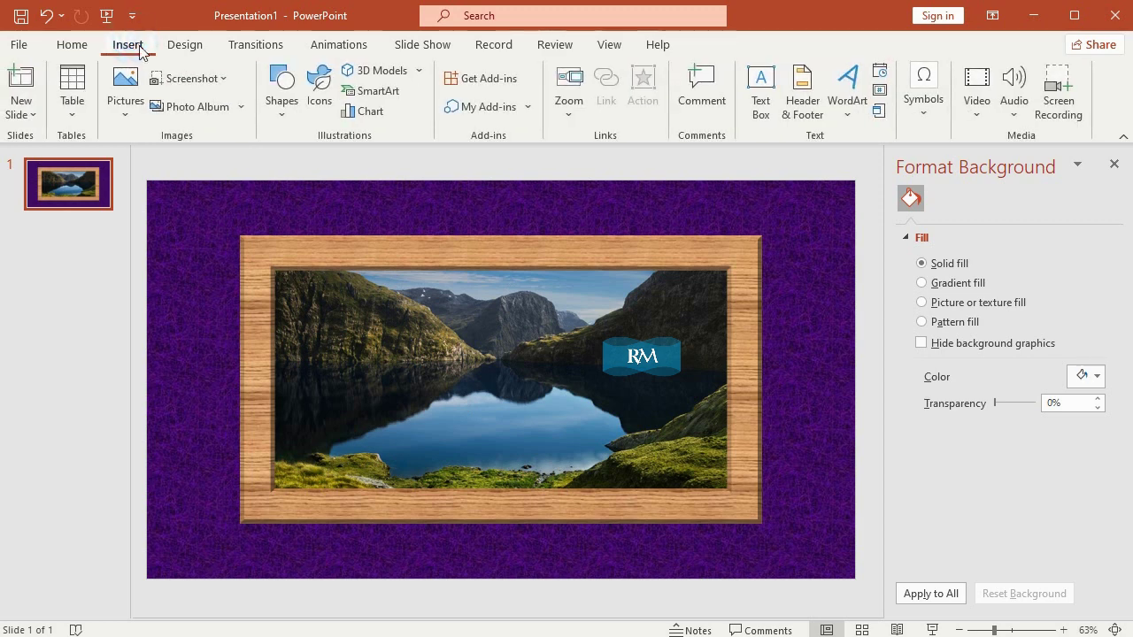
left_click(280, 115)
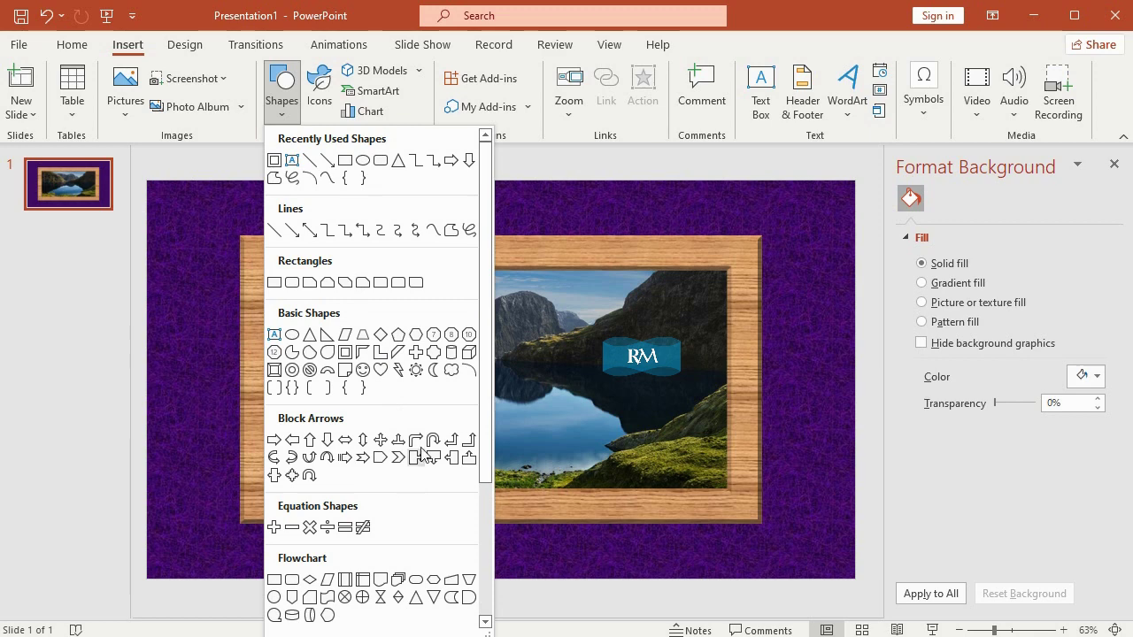
left_click(470, 370)
mouse_move(348, 394)
left_mouse_down()
mouse_move(489, 435)
mouse_move(739, 427)
mouse_move(580, 512)
left_mouse_up()
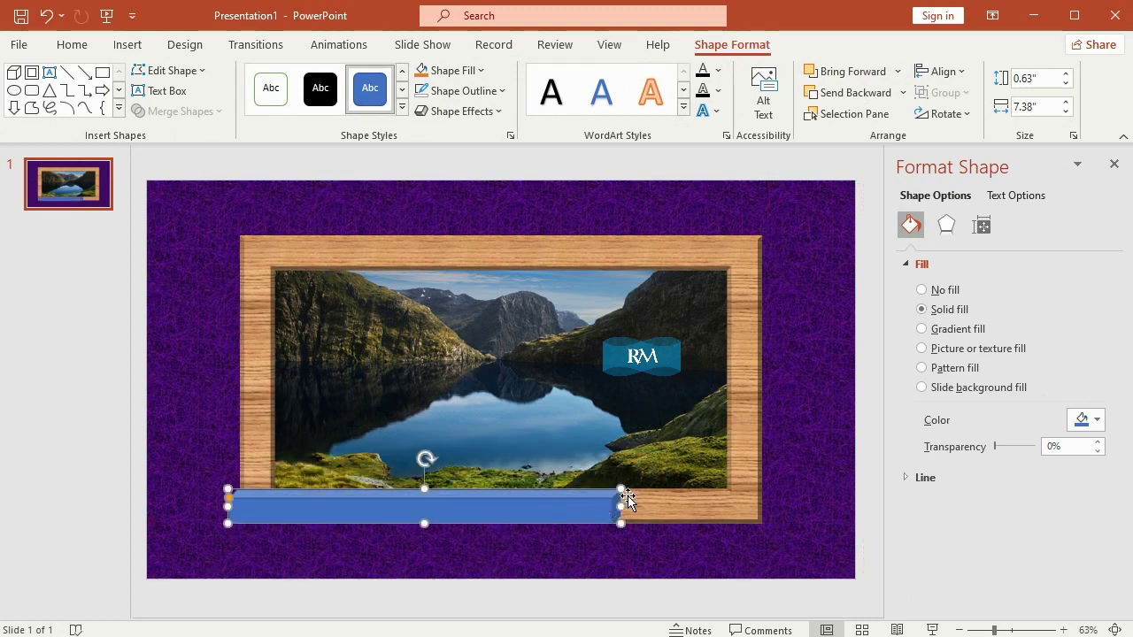
left_click(1028, 78)
type("33")
key("Return")
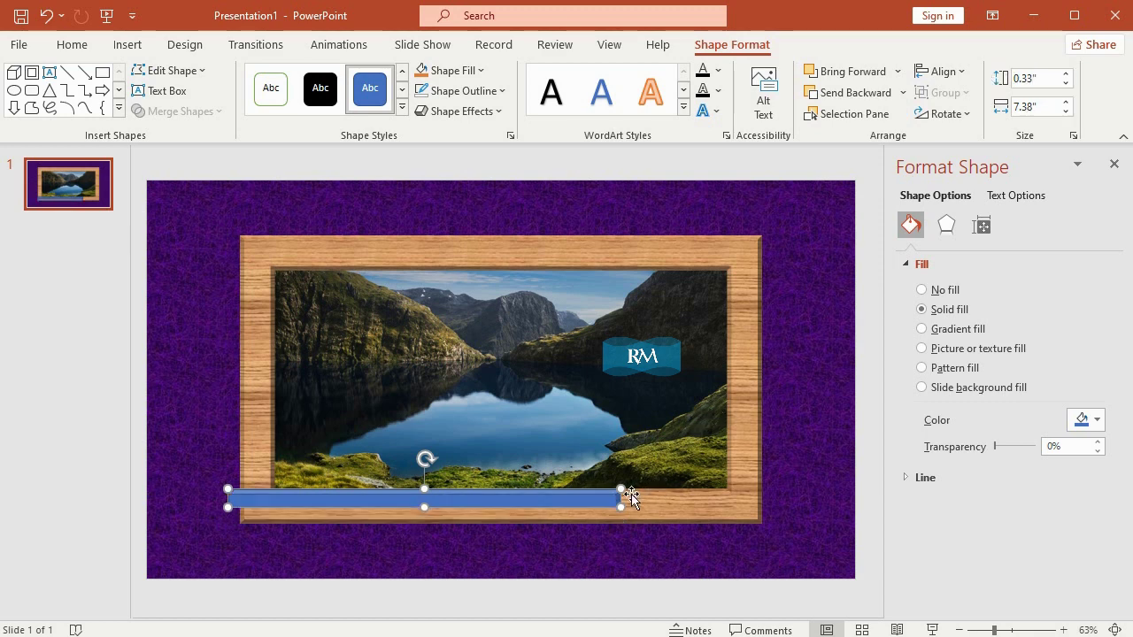
left_click_drag(1063, 106, 1068, 108)
left_click(1067, 107)
type("10.1")
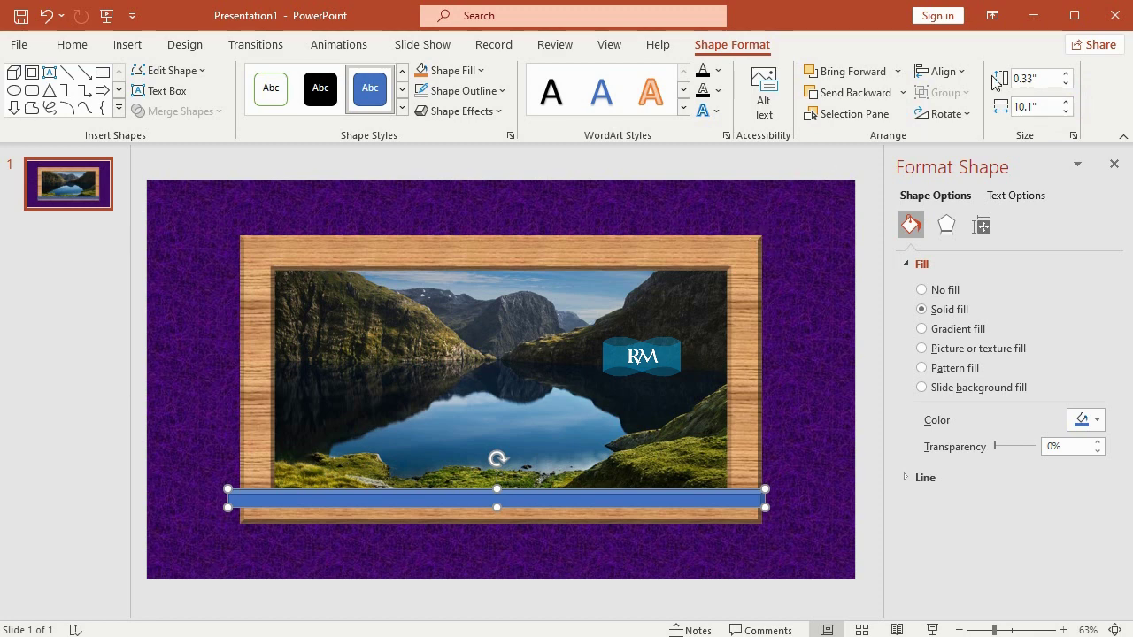
left_click(1047, 102)
type("10")
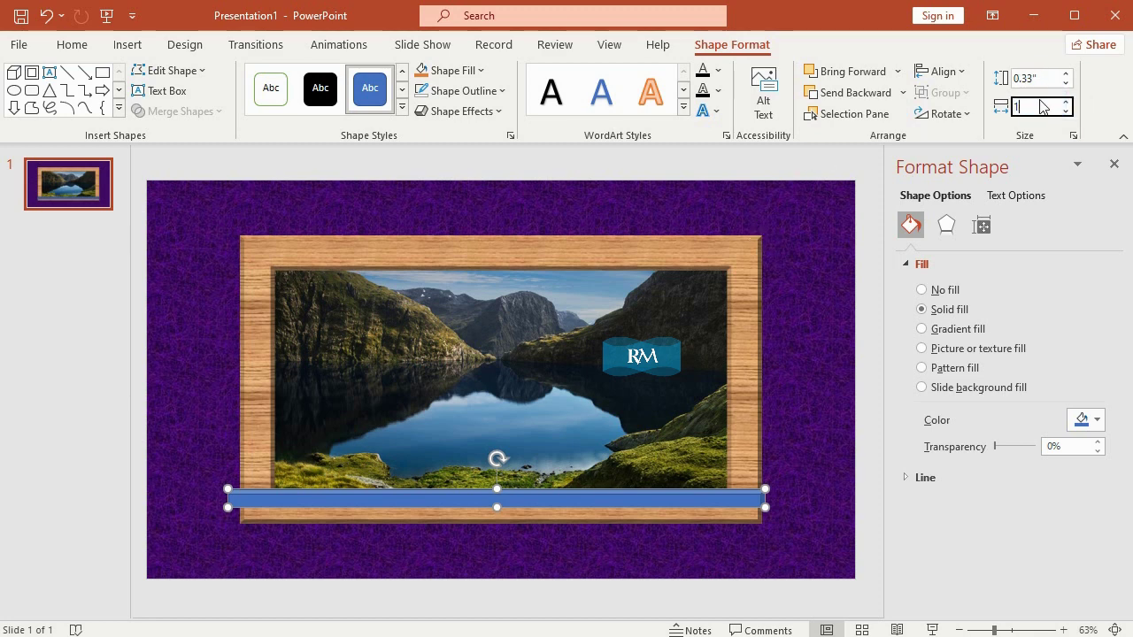
- Fill the bar black with no outline and place it just below the frame
left_click(461, 72)
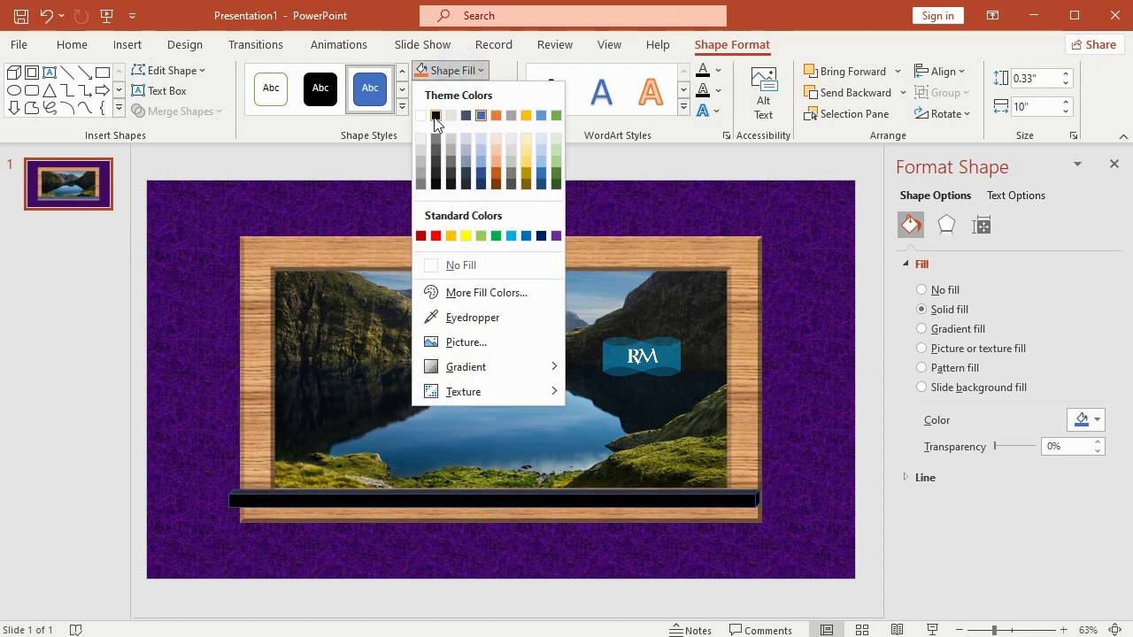
left_click(435, 116)
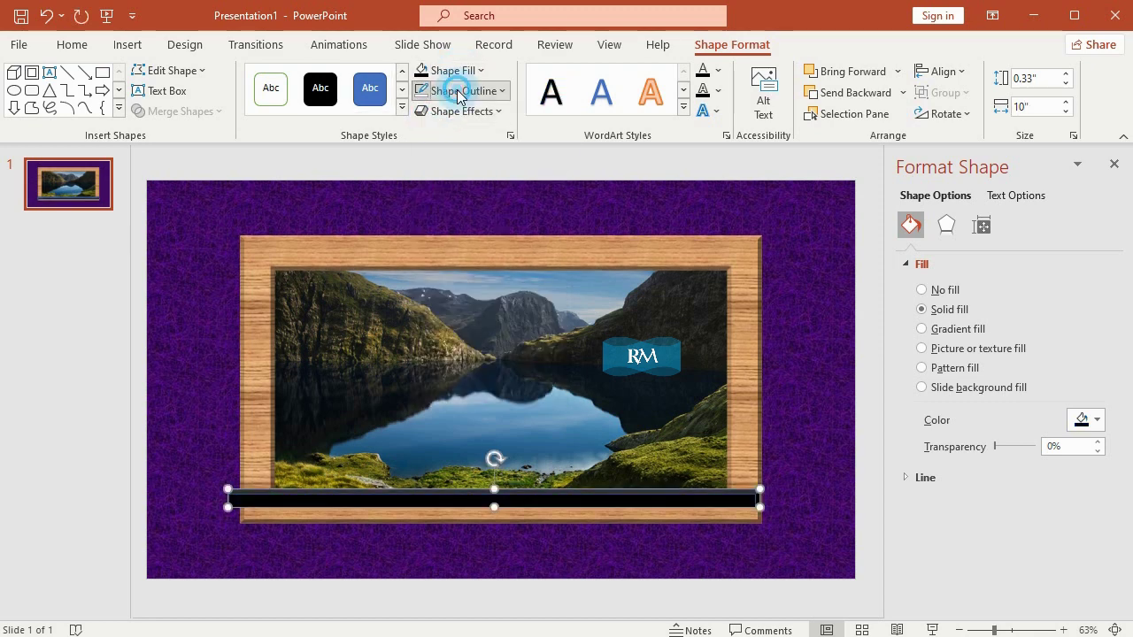
left_click(456, 91)
left_click(500, 283)
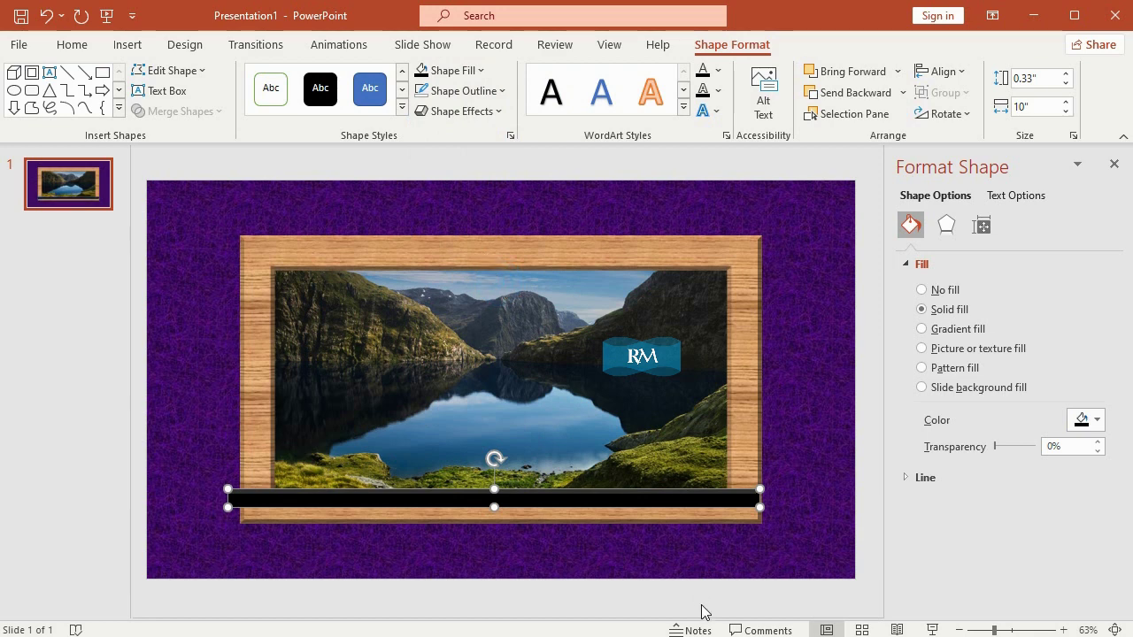
left_click_drag(643, 501, 646, 526)
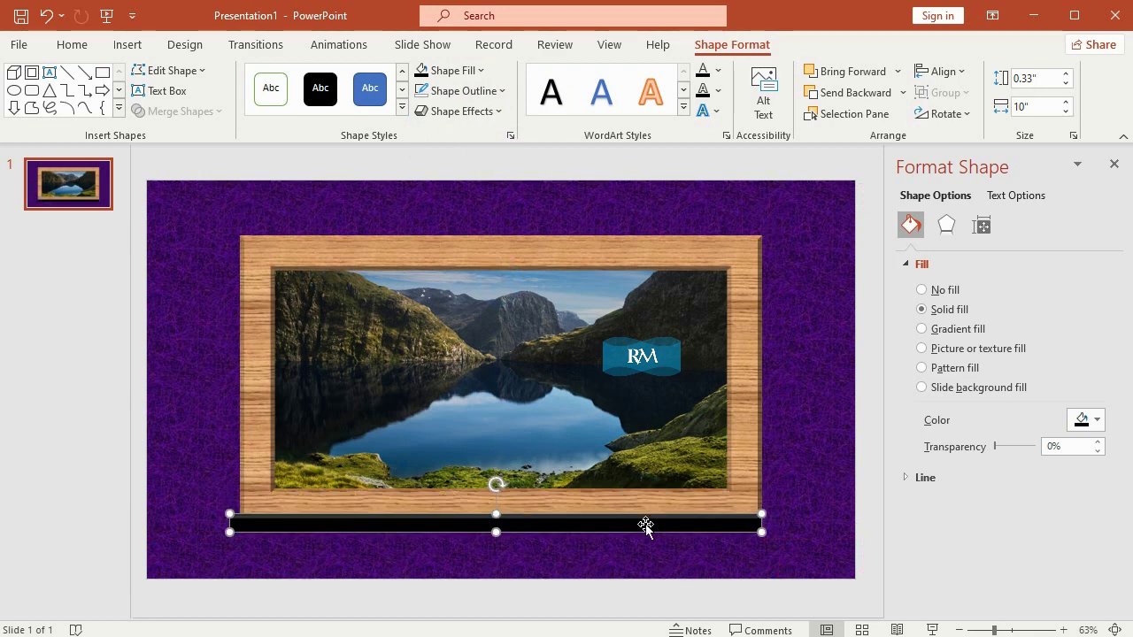
key("Right")
left_click(731, 159)
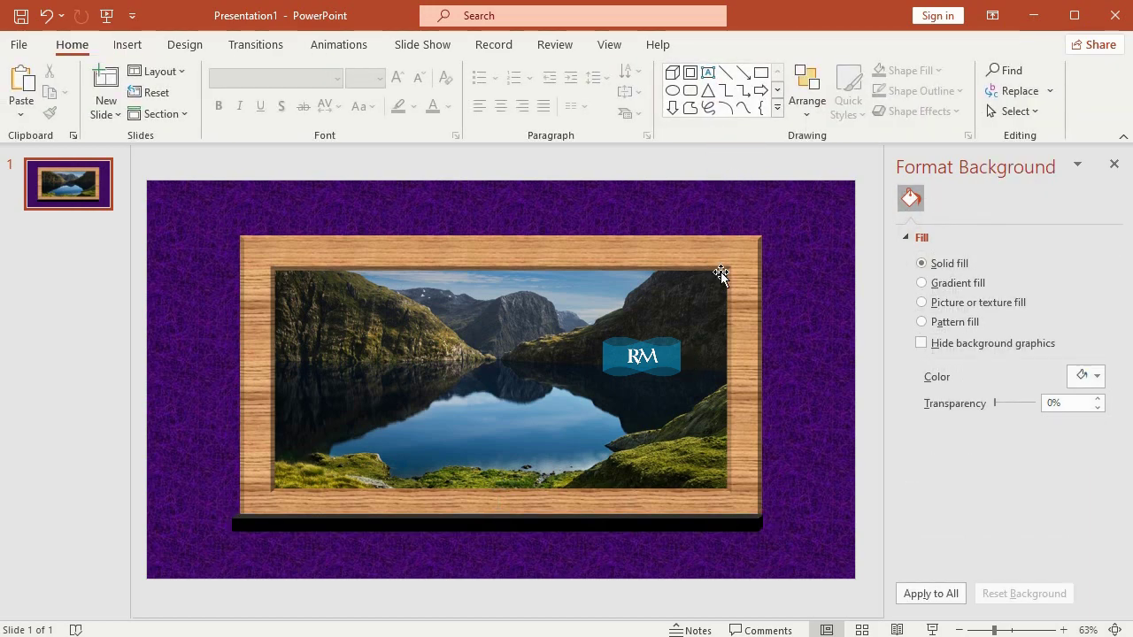
- Copy the black bar and move the duplicate to the top of the slide
left_click(624, 525)
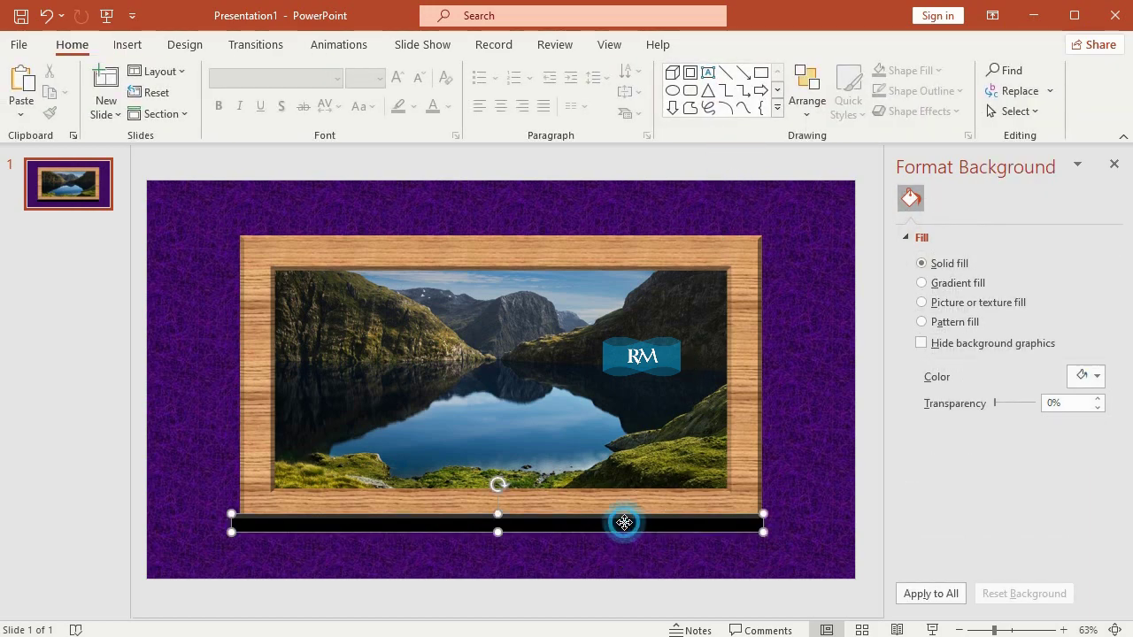
left_click(77, 46)
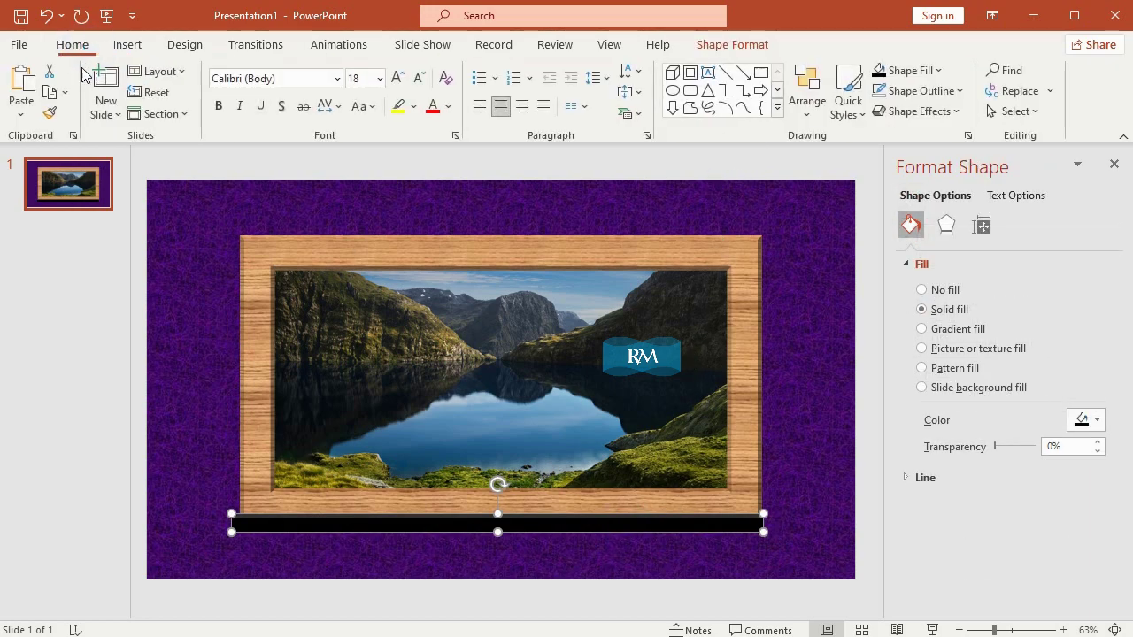
left_click(23, 86)
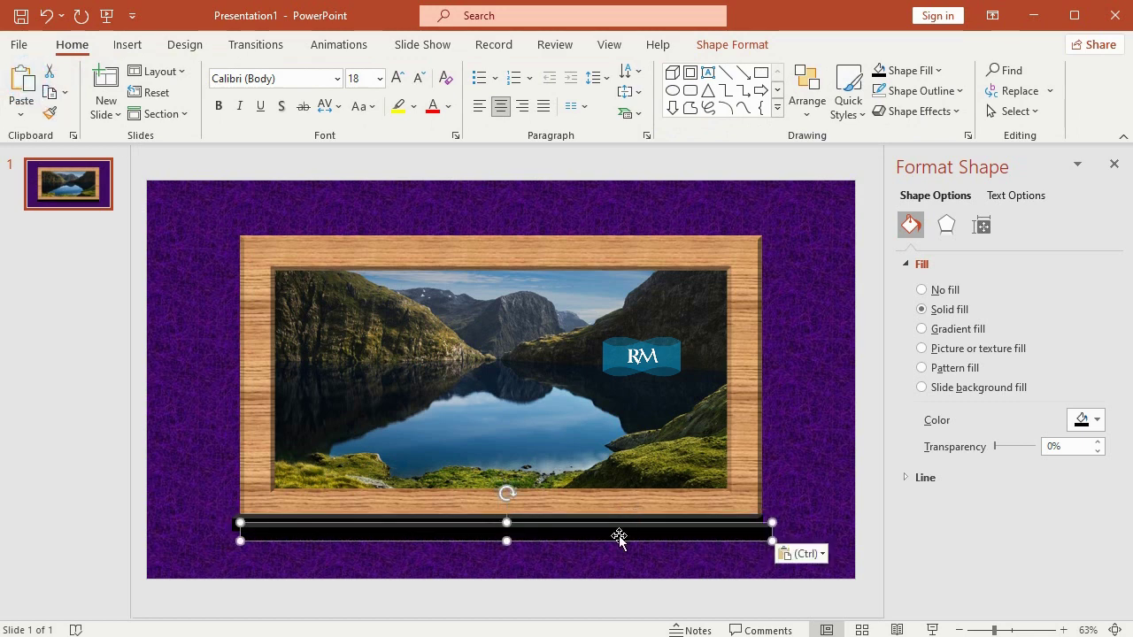
left_click_drag(619, 537, 609, 190)
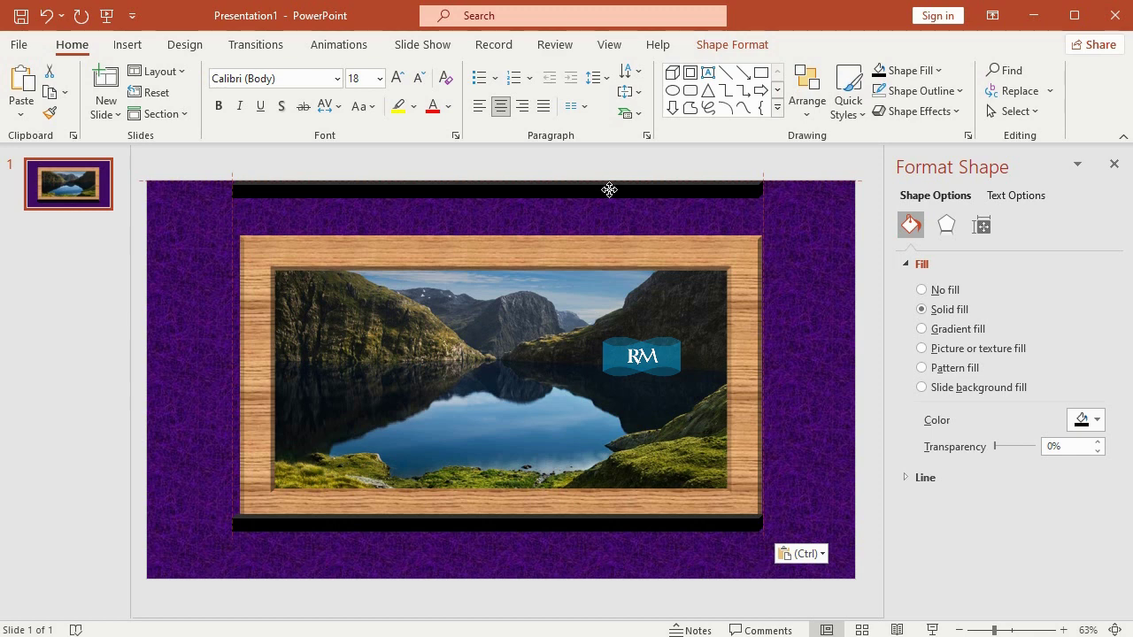
left_click(749, 165)
left_click(817, 183)
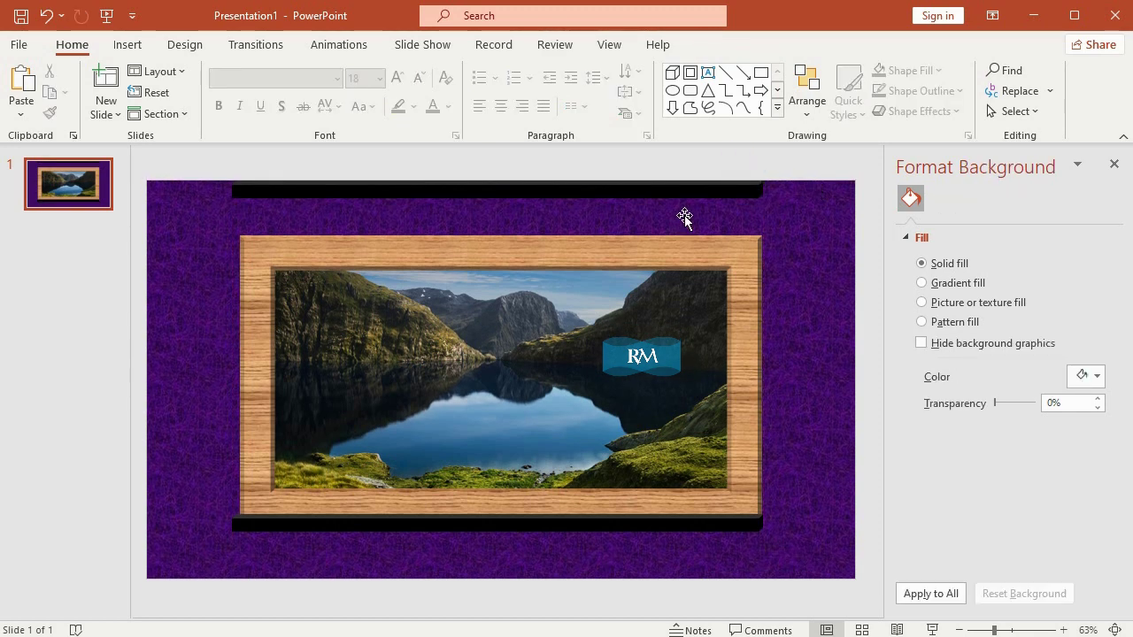
- Draw a rectangle over the framed photo, sized 6.31" by 9.9", aligned between the bars
left_click(127, 45)
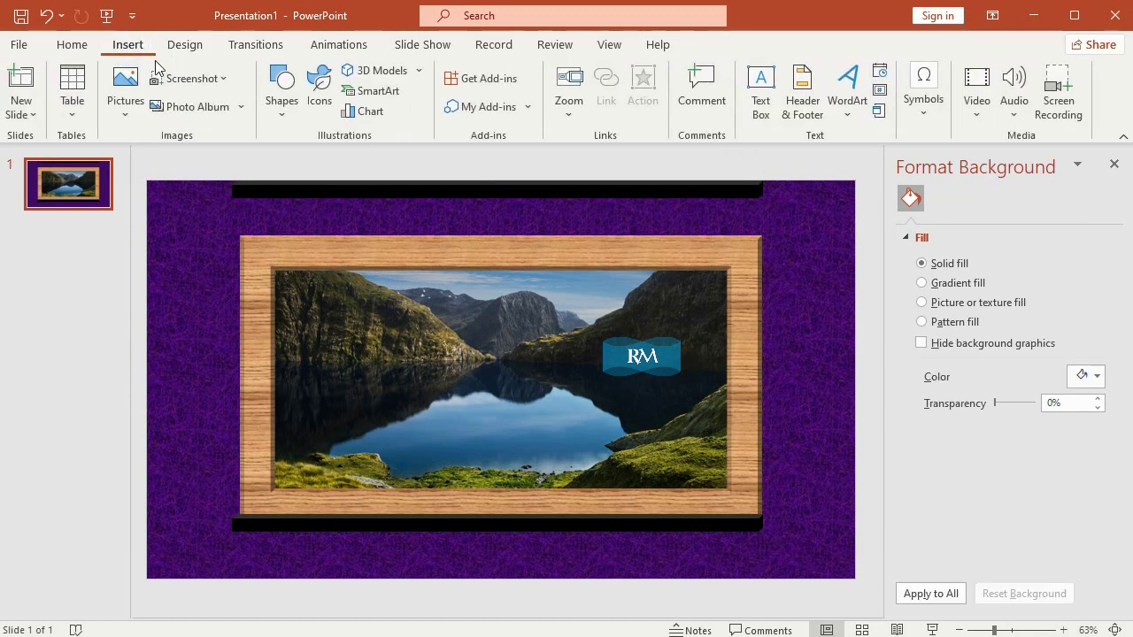
left_click(284, 115)
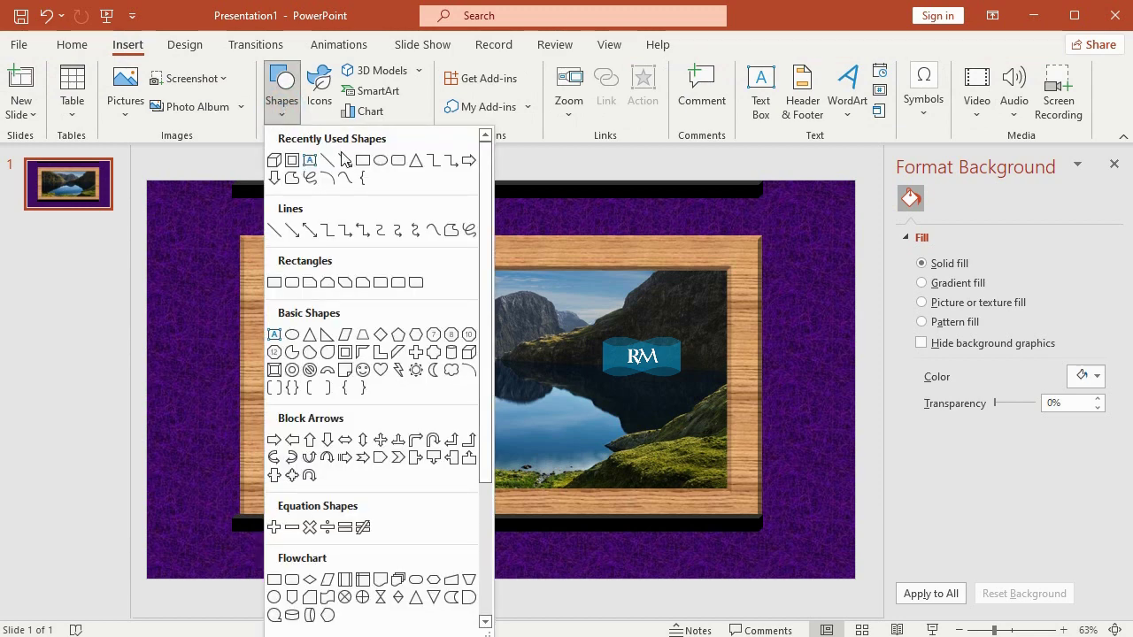
left_click(275, 282)
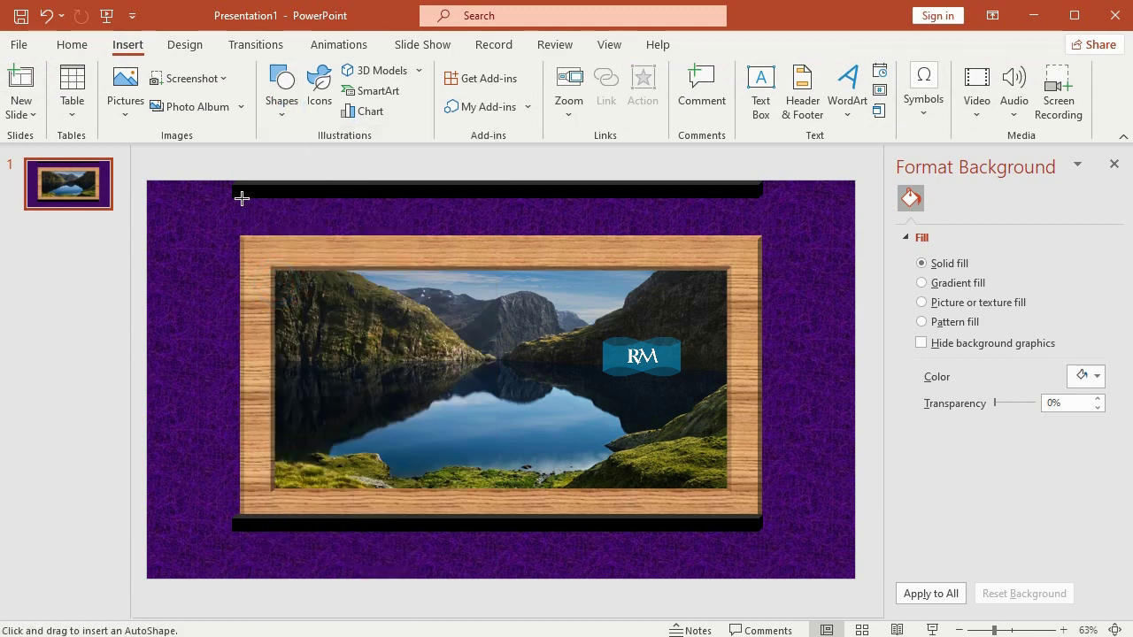
mouse_move(235, 192)
left_mouse_down()
mouse_move(718, 523)
mouse_move(753, 525)
left_mouse_up()
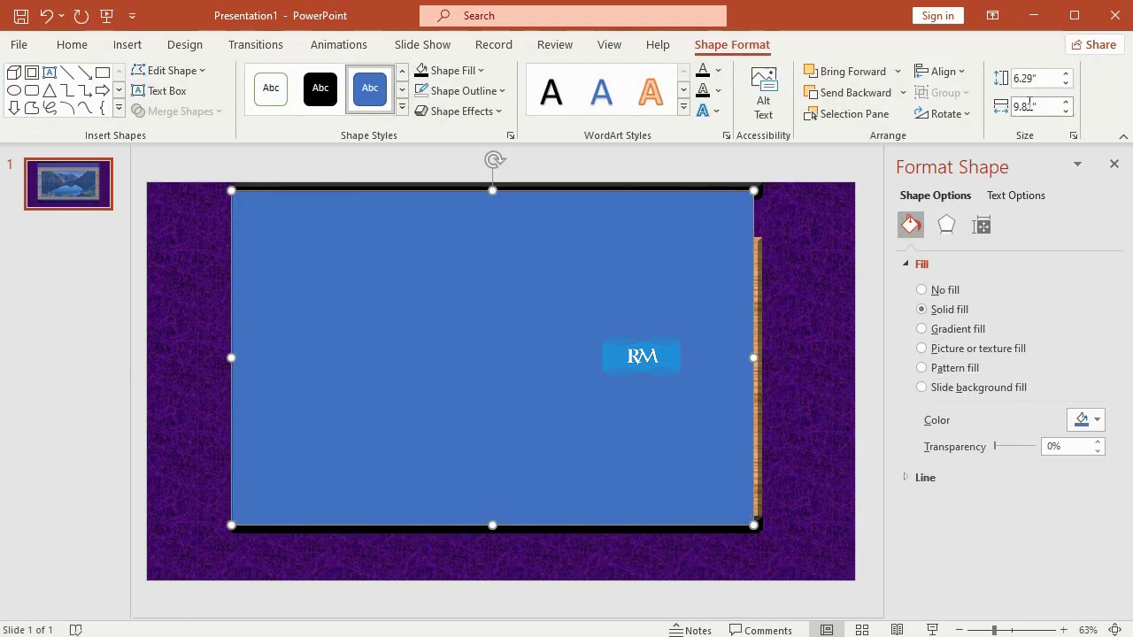
left_click(1044, 78)
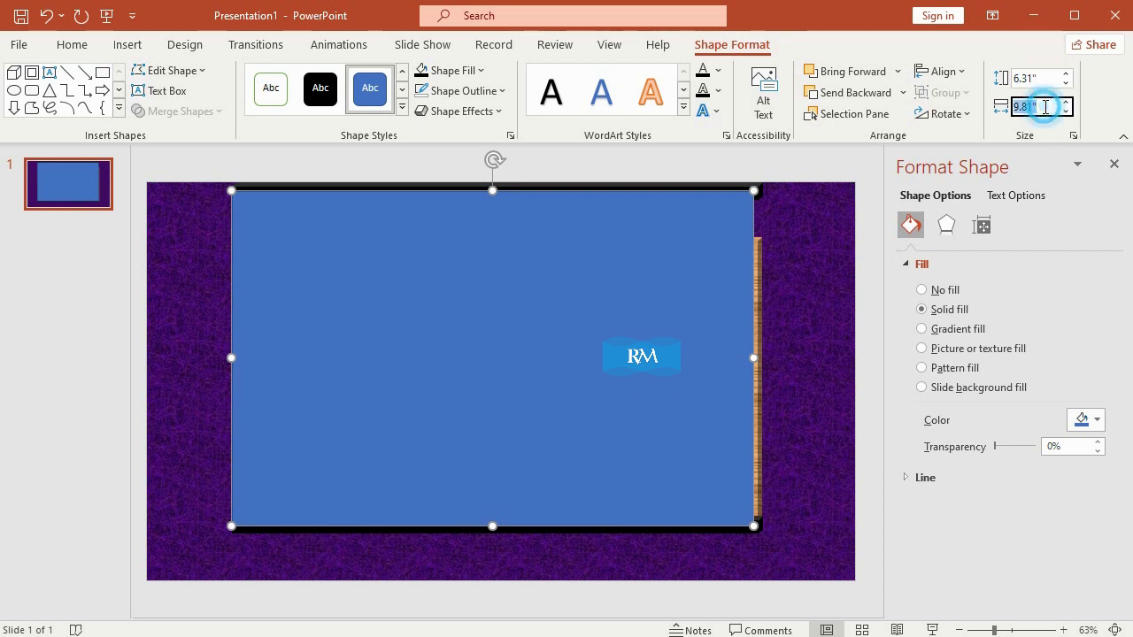
left_click(1043, 106)
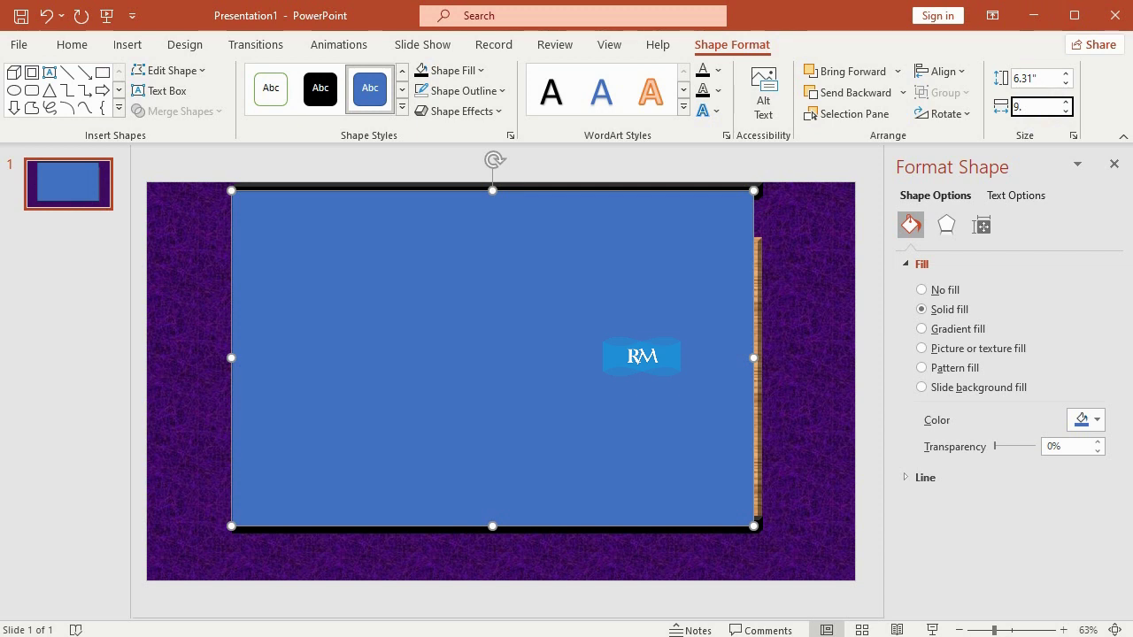
type("9")
key("Return")
left_click_drag(589, 370, 595, 358)
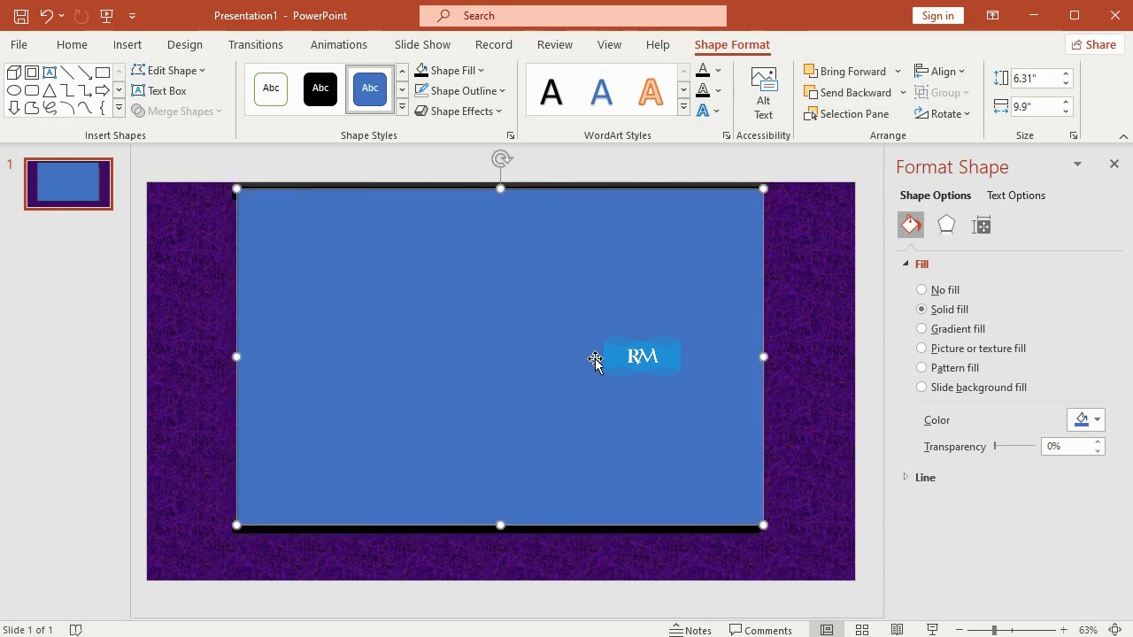
- Switch the rectangle to a pattern fill with a custom RGB 255,75,75 foreground
left_click(456, 71)
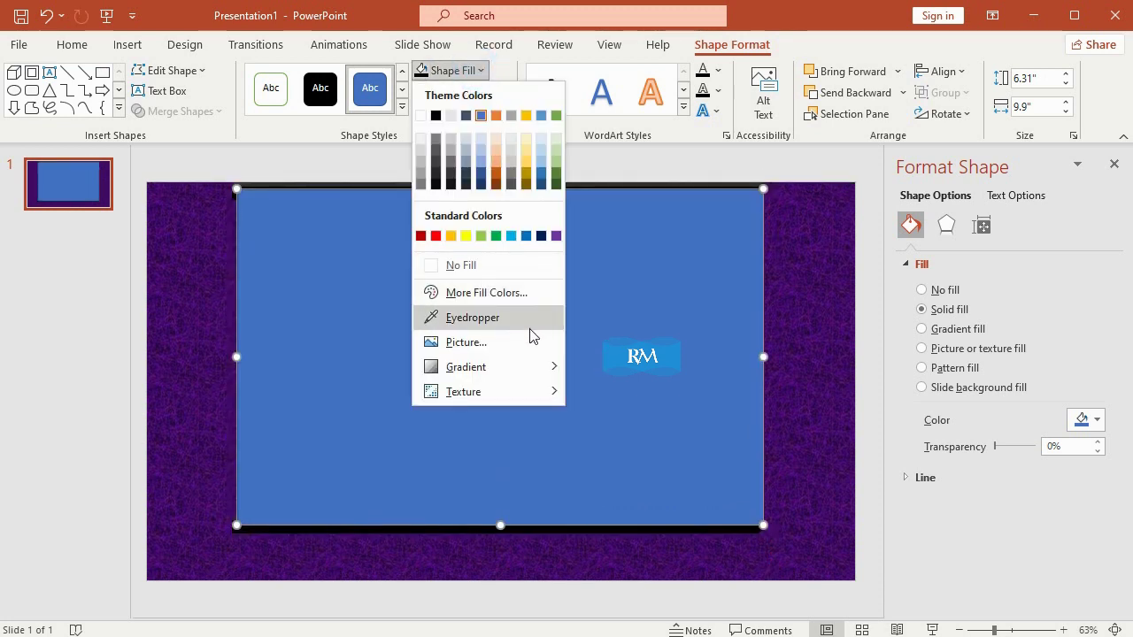
mouse_move(487, 367)
left_click(673, 617)
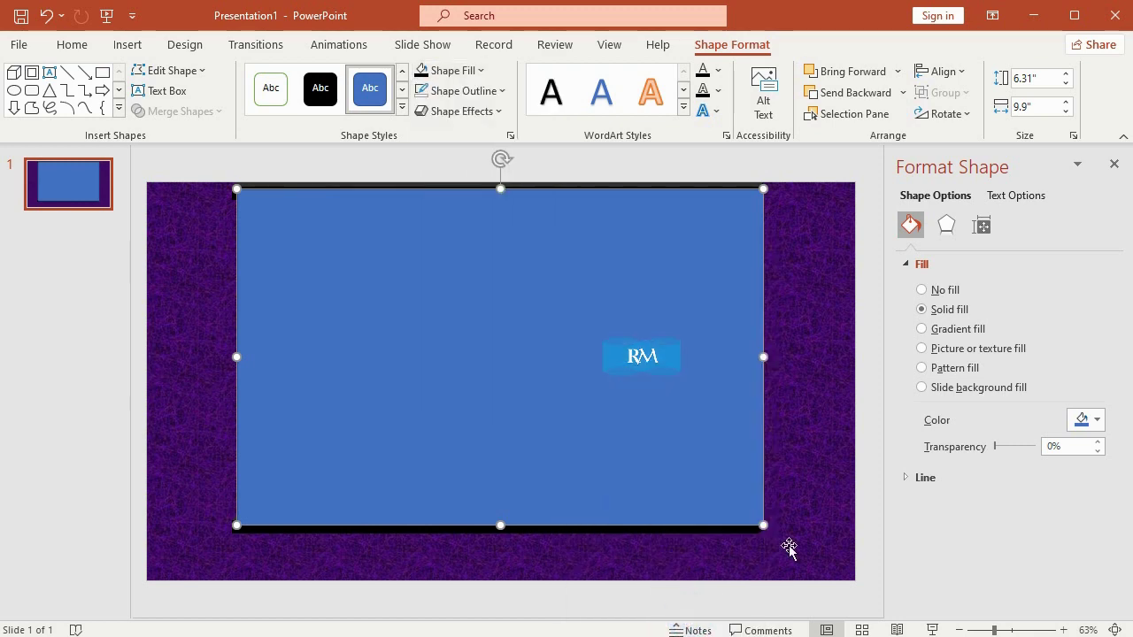
left_click(971, 367)
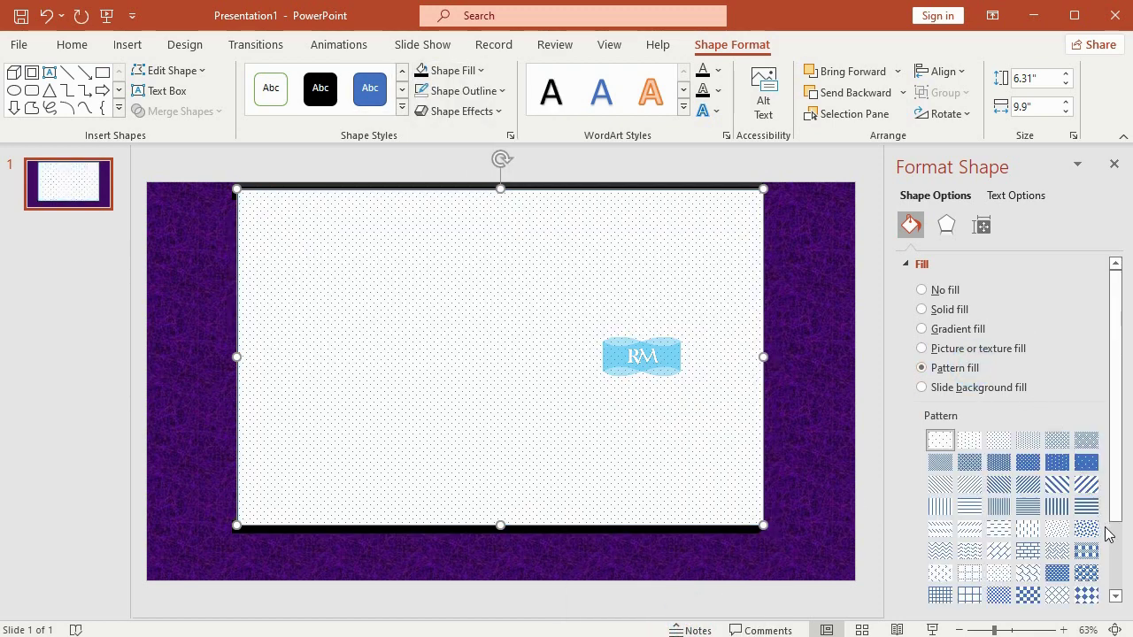
scroll(1117, 554, "down", 2)
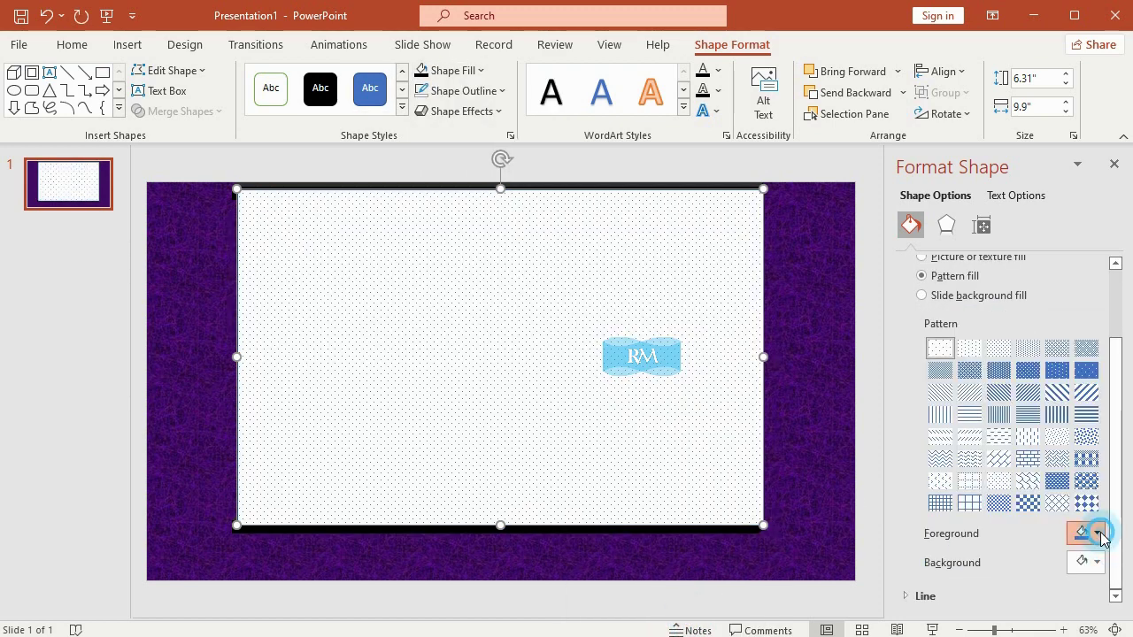
left_click(1096, 533)
left_click(1102, 492)
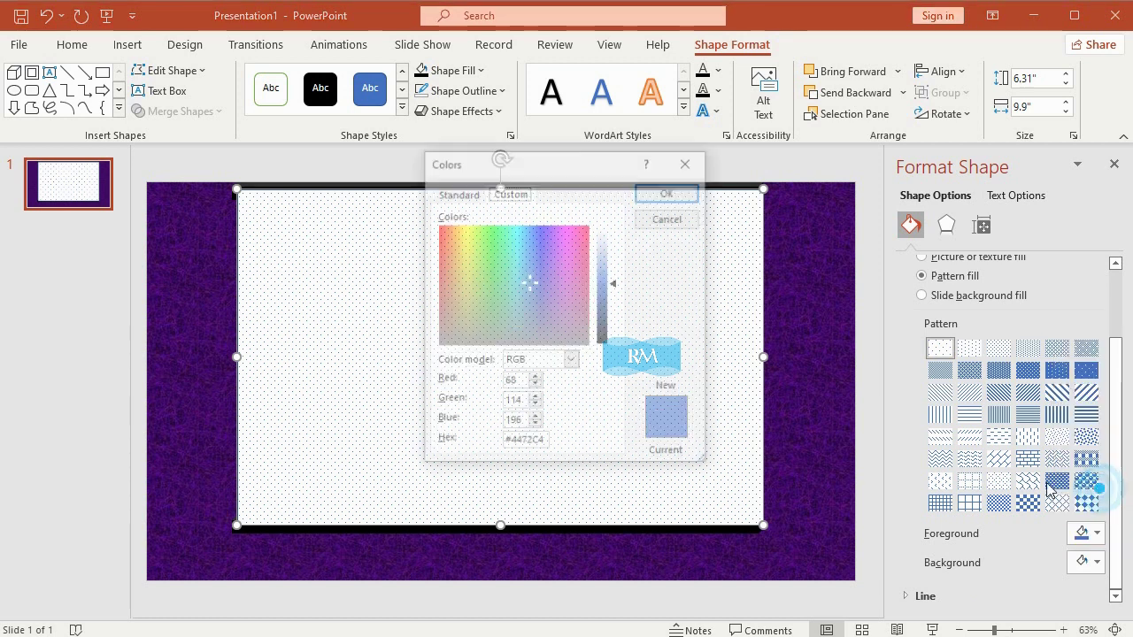
left_click(522, 379)
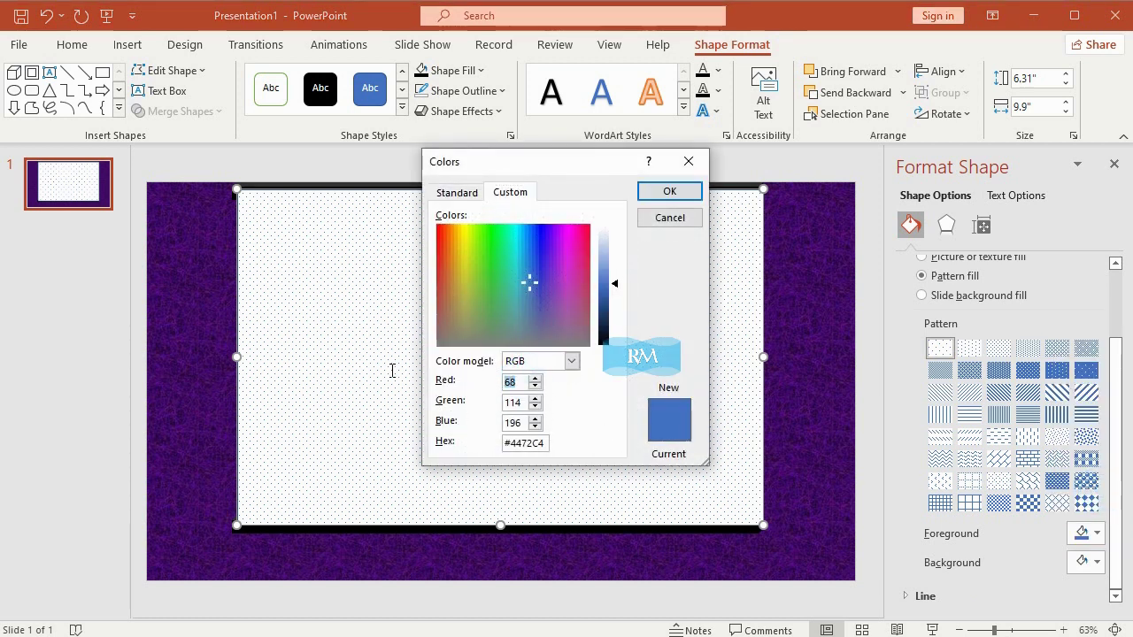
type("255")
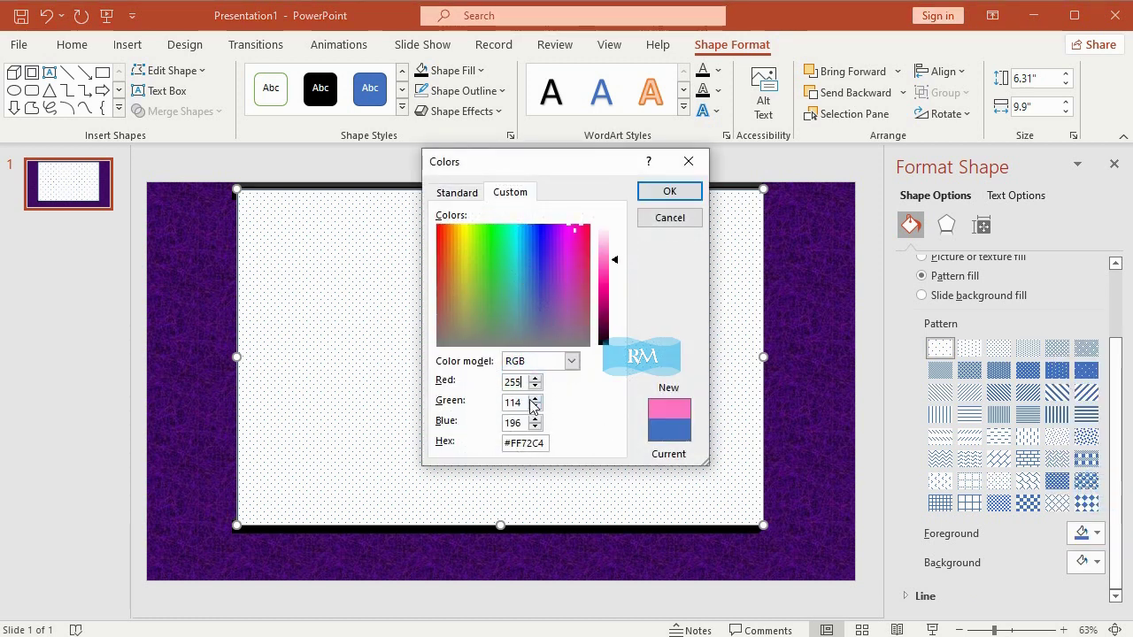
double_click(528, 401)
type("75")
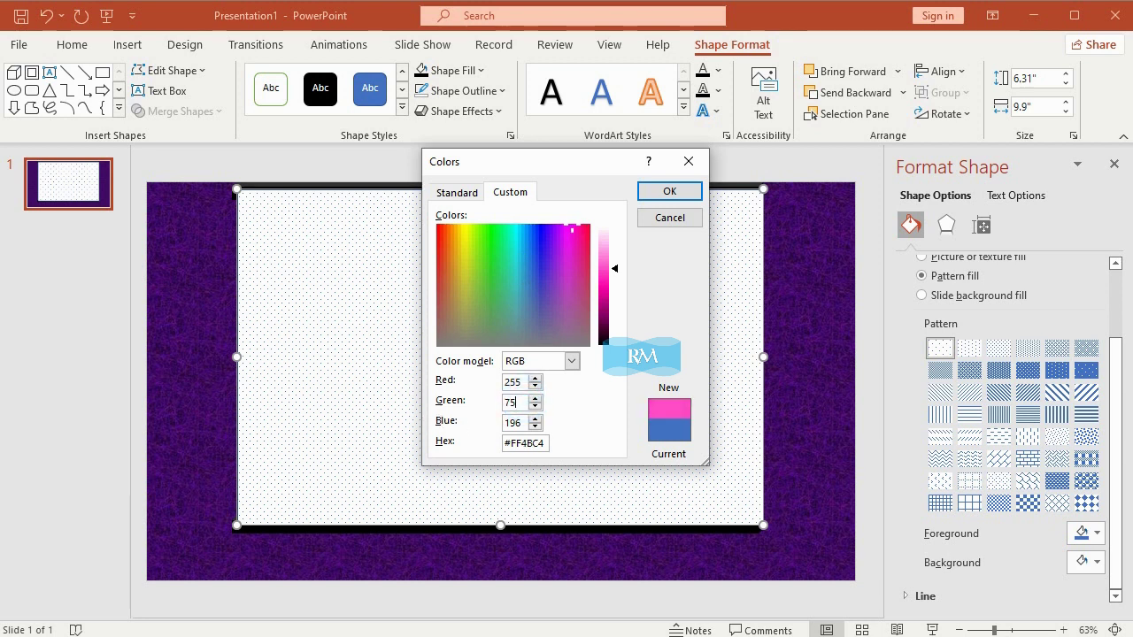
double_click(525, 423)
type("75")
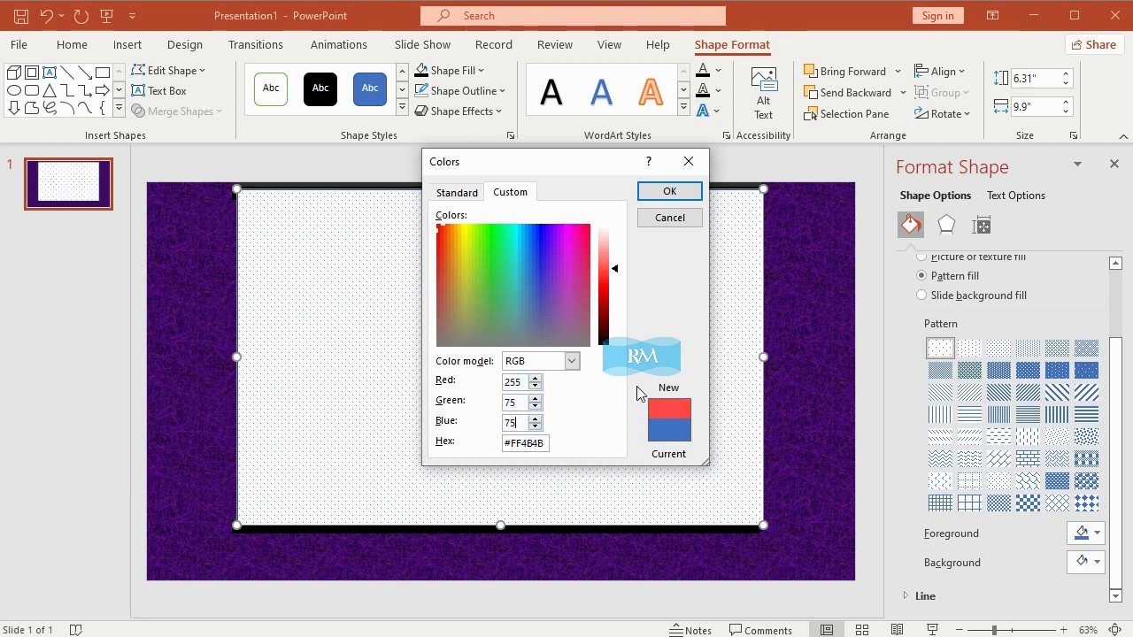
left_click(670, 191)
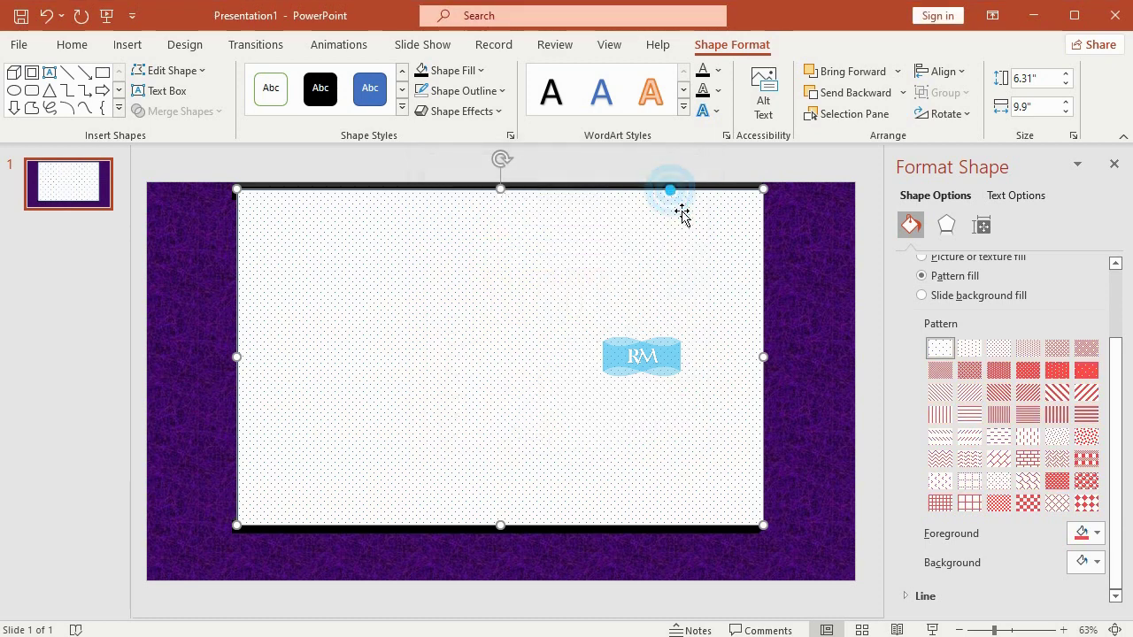
- Set the pattern background to dark red and choose the small grid pattern
left_click(1098, 563)
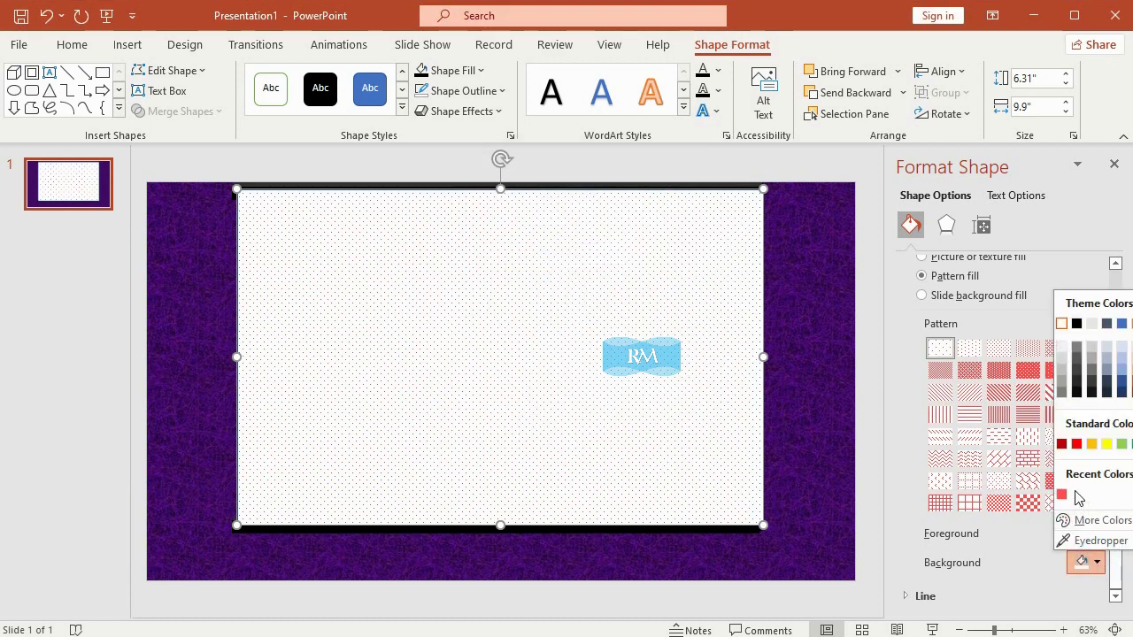
left_click(1061, 443)
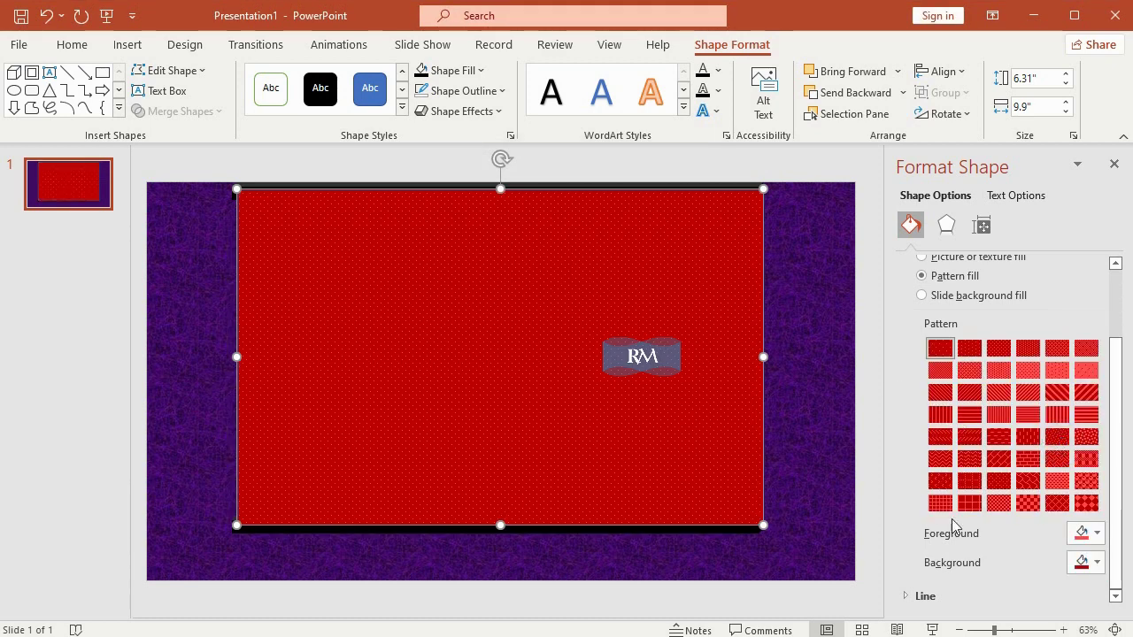
left_click(969, 503)
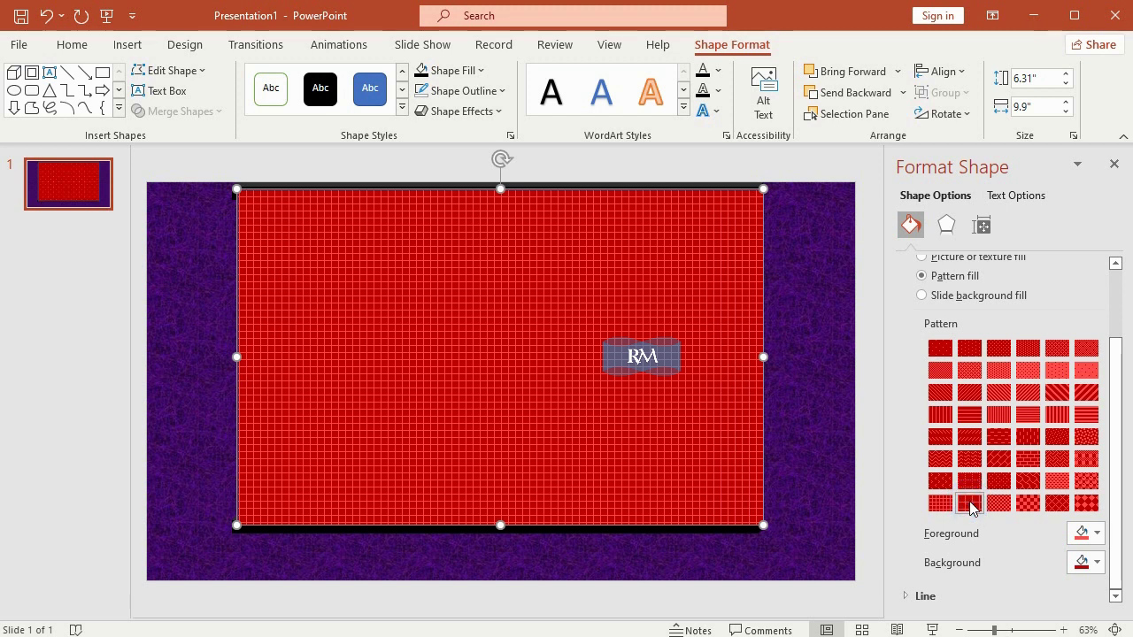
left_click(669, 535)
- Bring the bottom and top black bars to the front, then close the Format Background pane
right_click(669, 533)
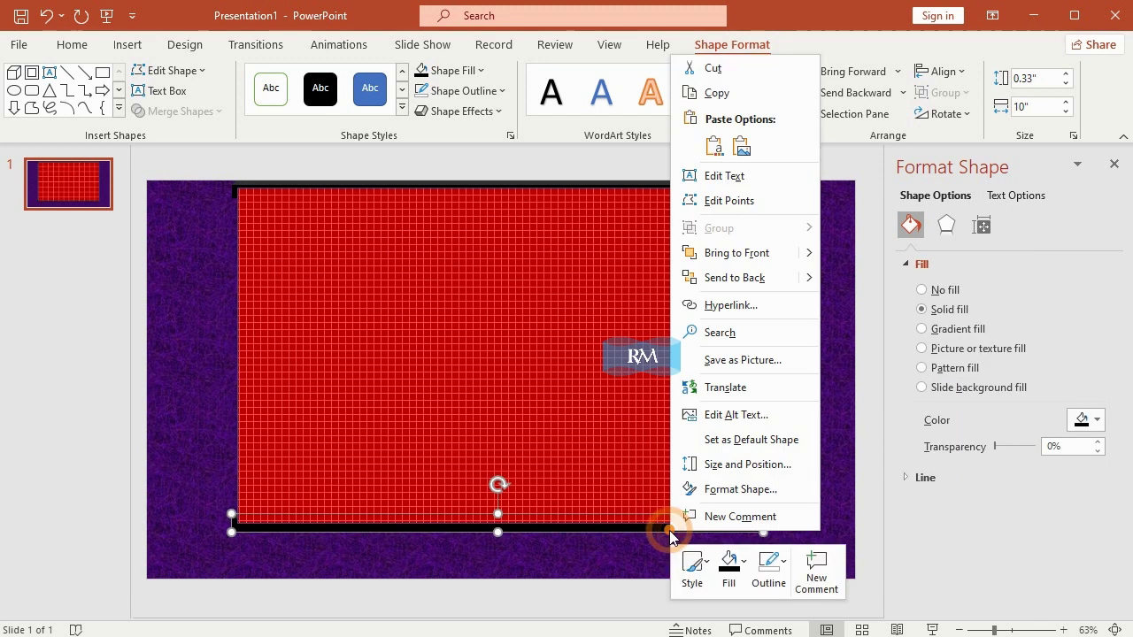
mouse_move(736, 253)
left_click(837, 253)
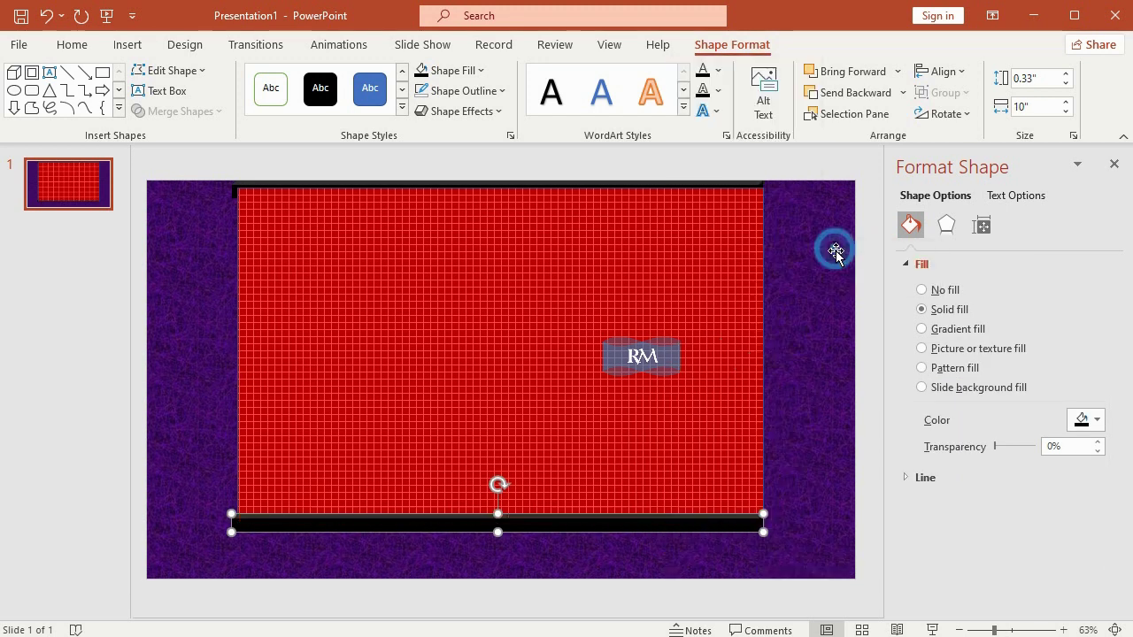
left_click(572, 185)
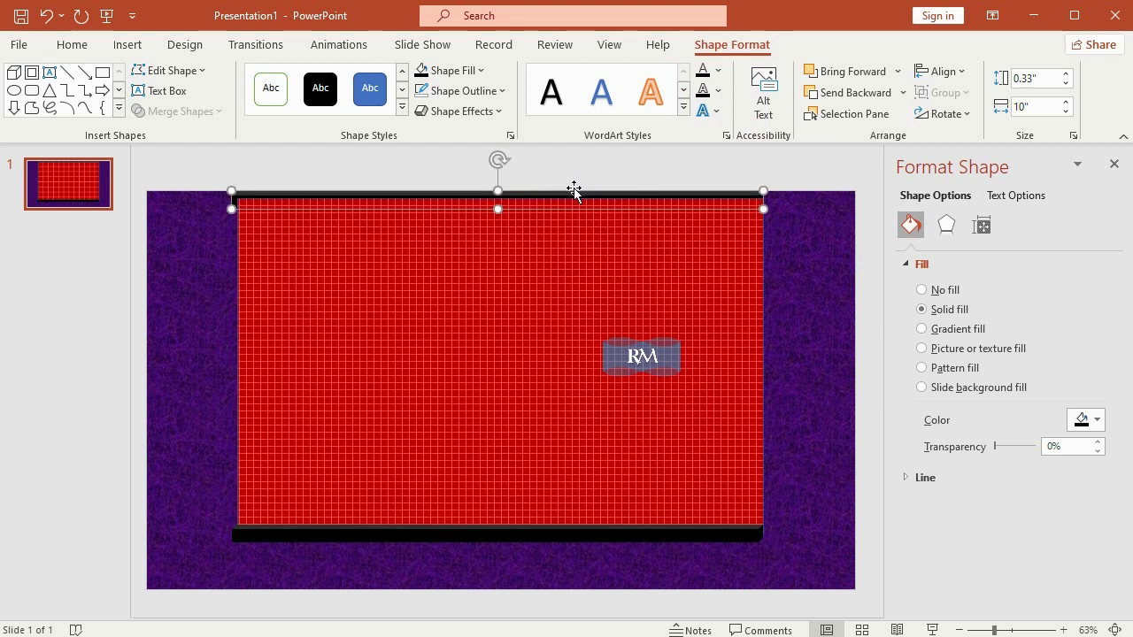
right_click(575, 188)
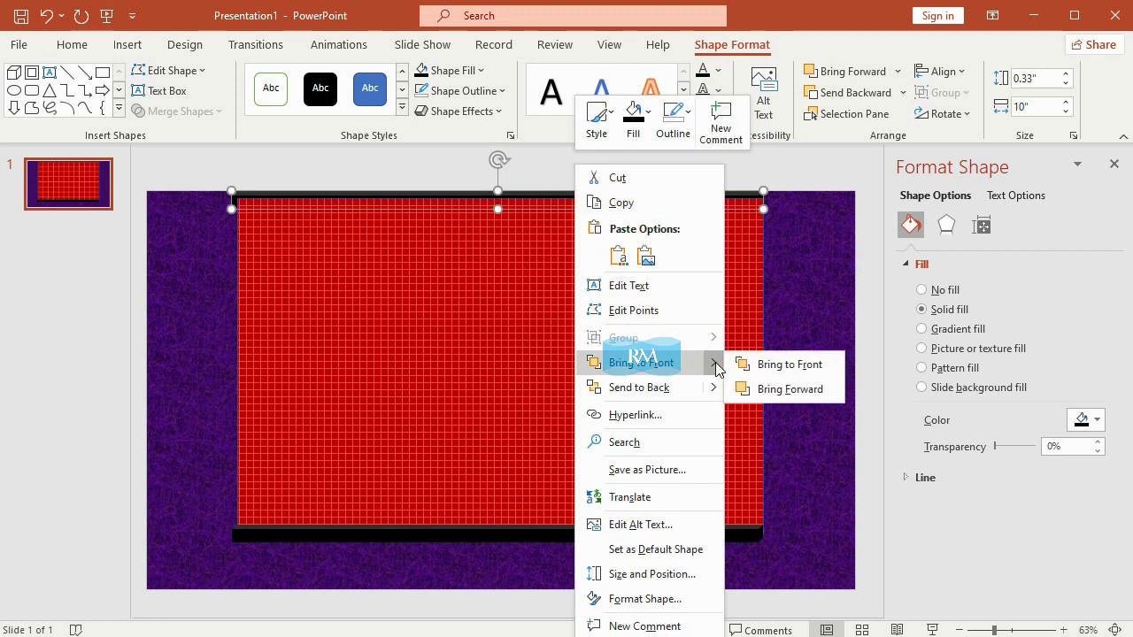
left_click(761, 364)
left_click(802, 251)
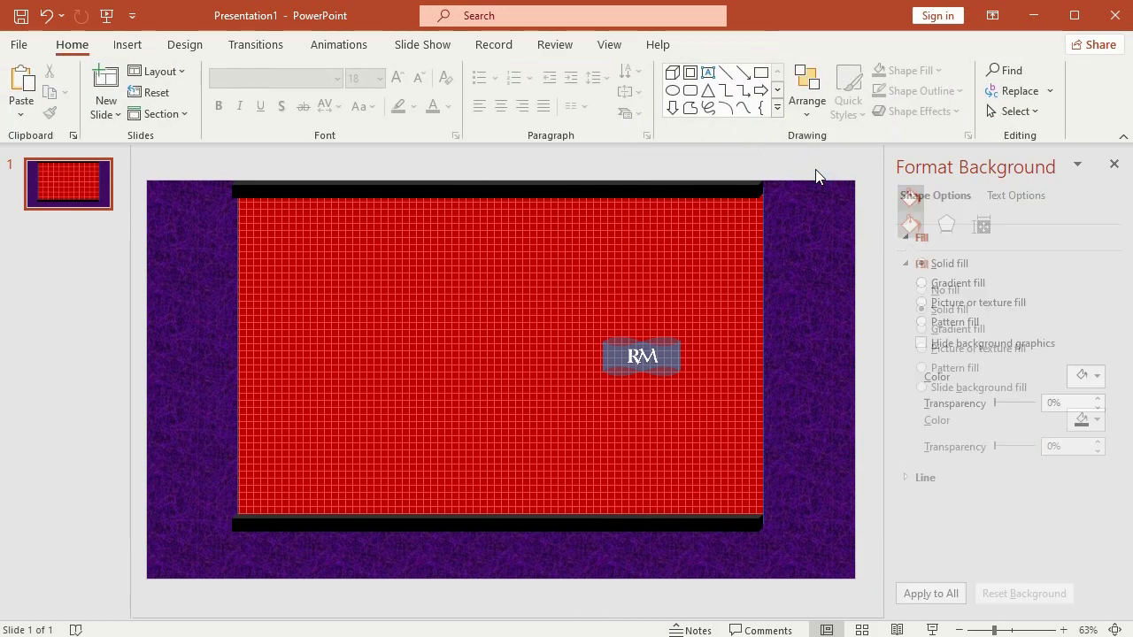
left_click(1113, 166)
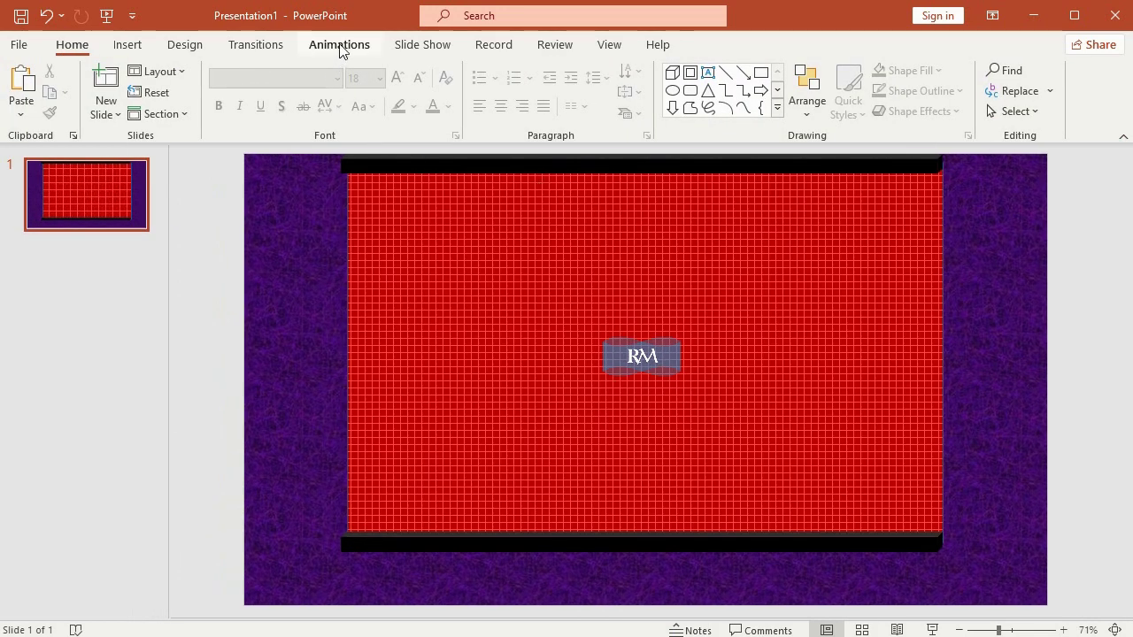
- Open the Animation Pane and add an Up motion path to the red grid rectangle
left_click(339, 46)
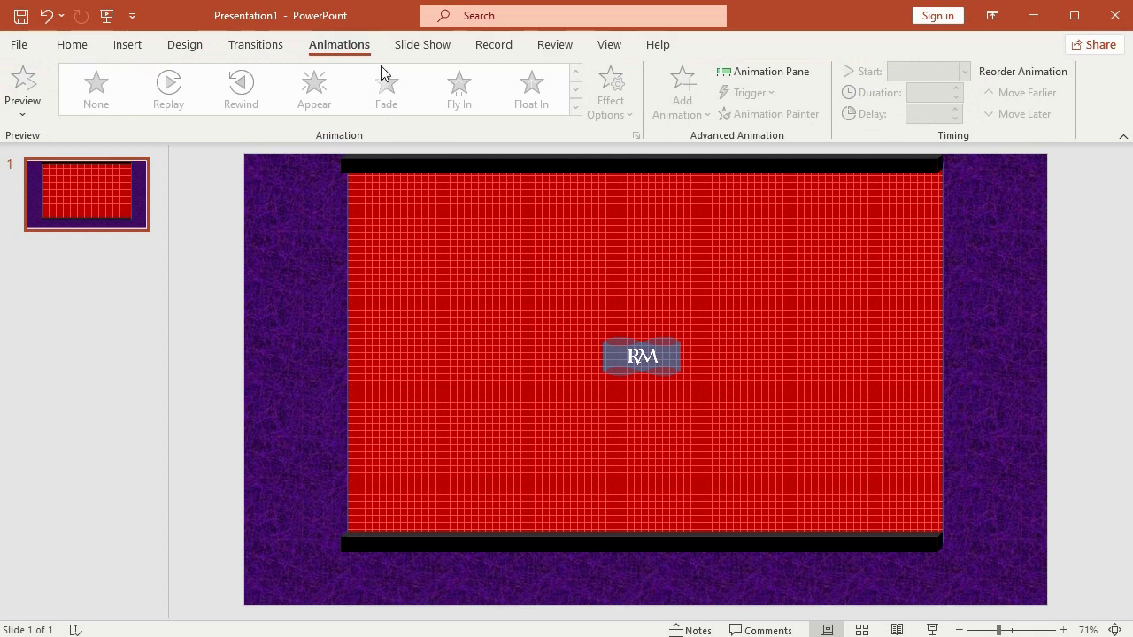
left_click(764, 75)
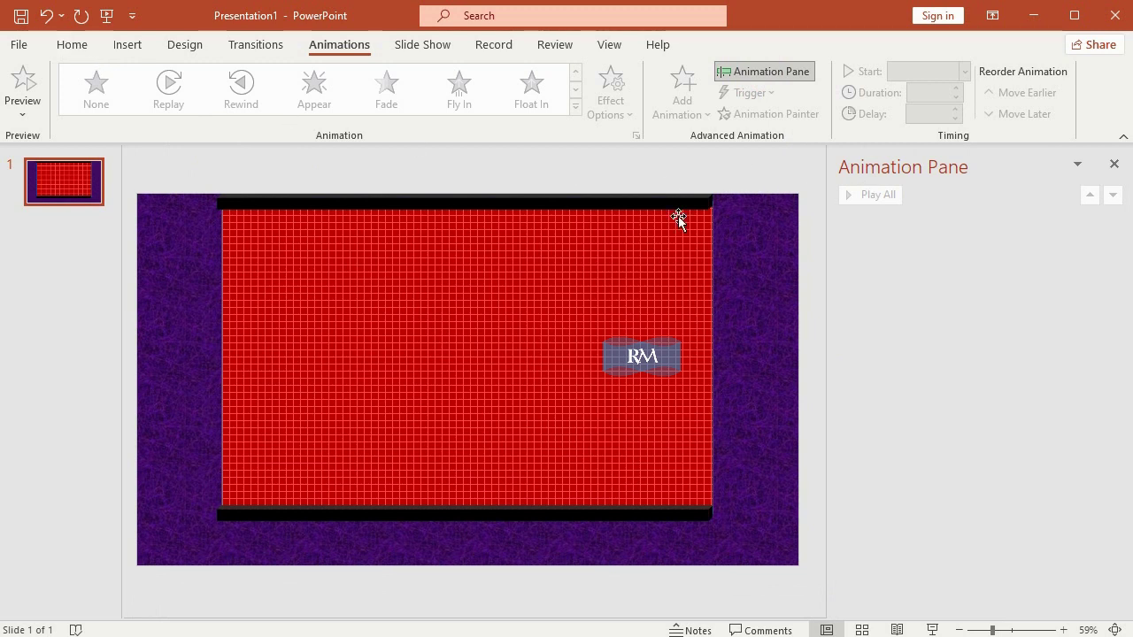
left_click(714, 326)
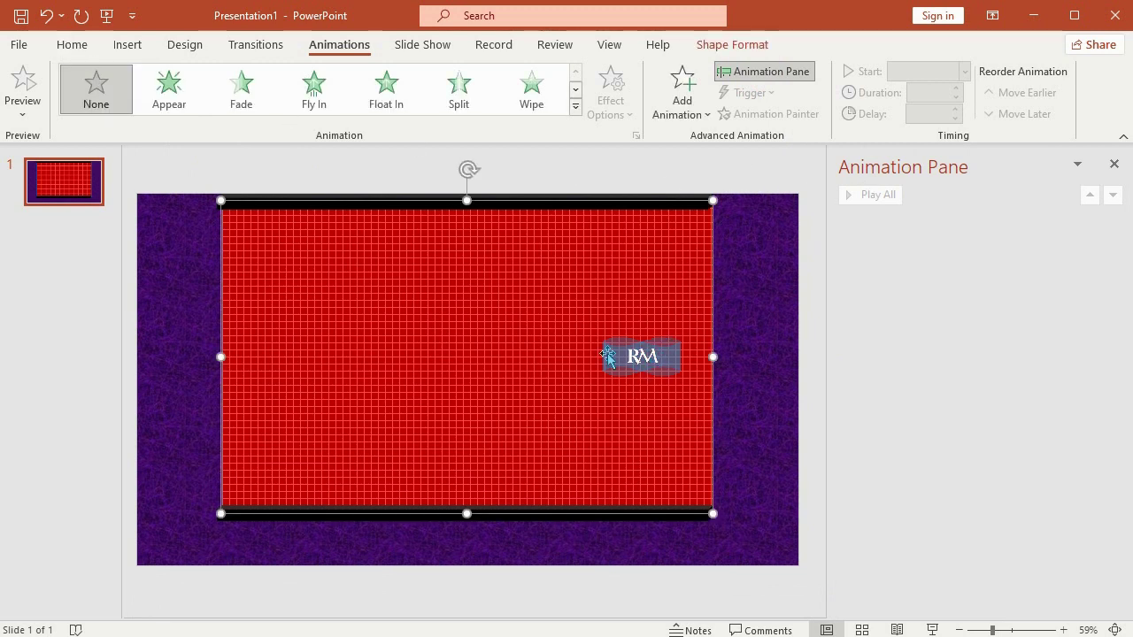
left_click(690, 110)
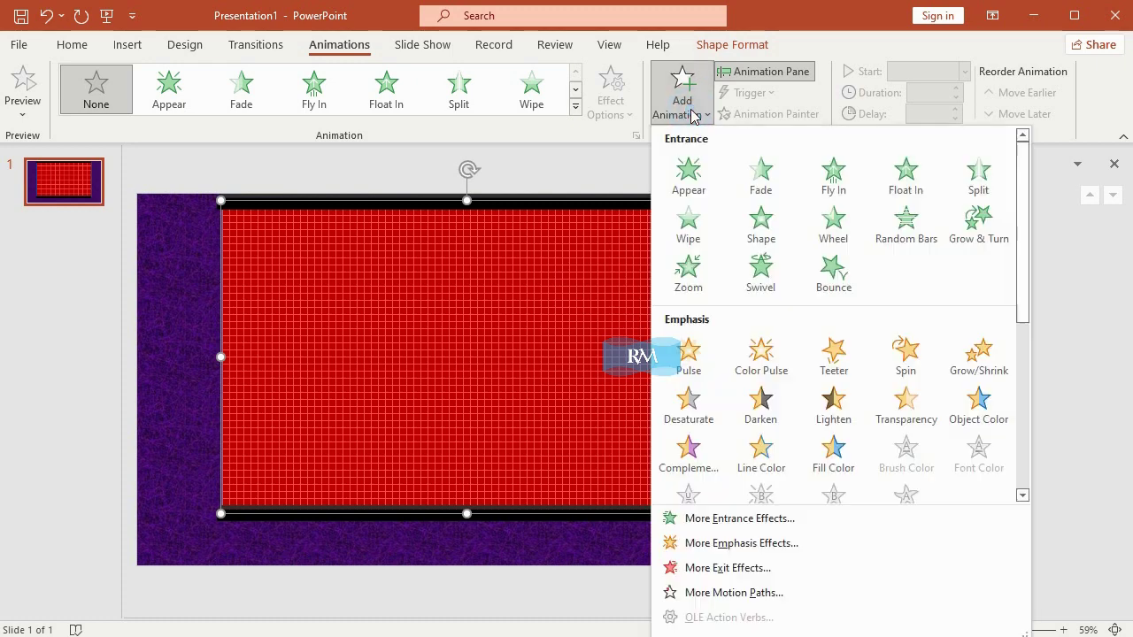
left_click(759, 592)
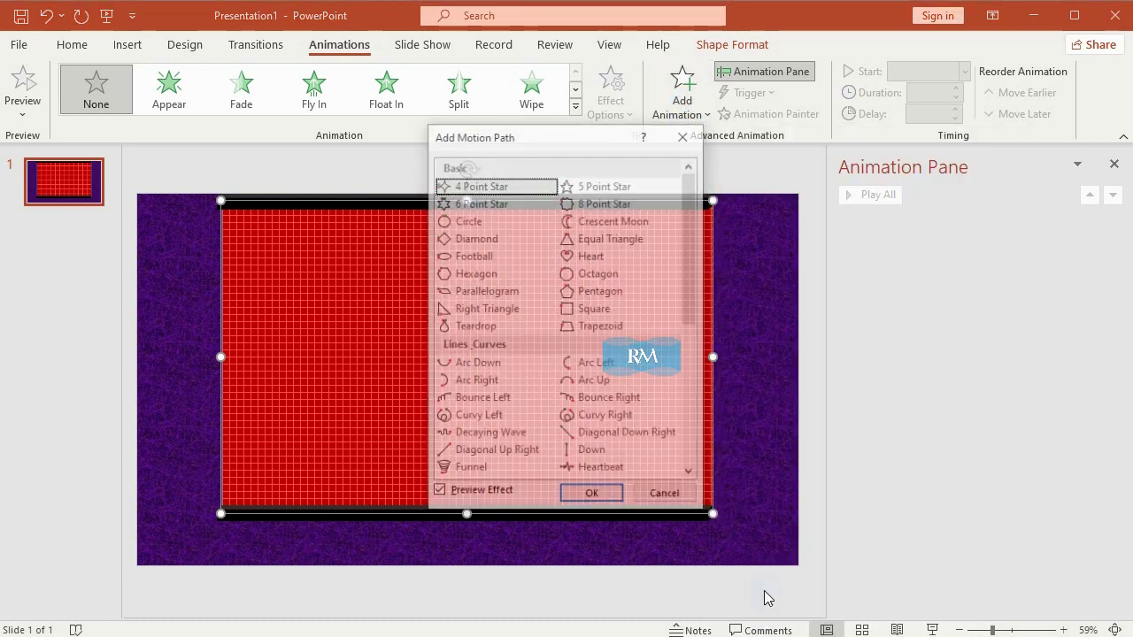
left_click(692, 447)
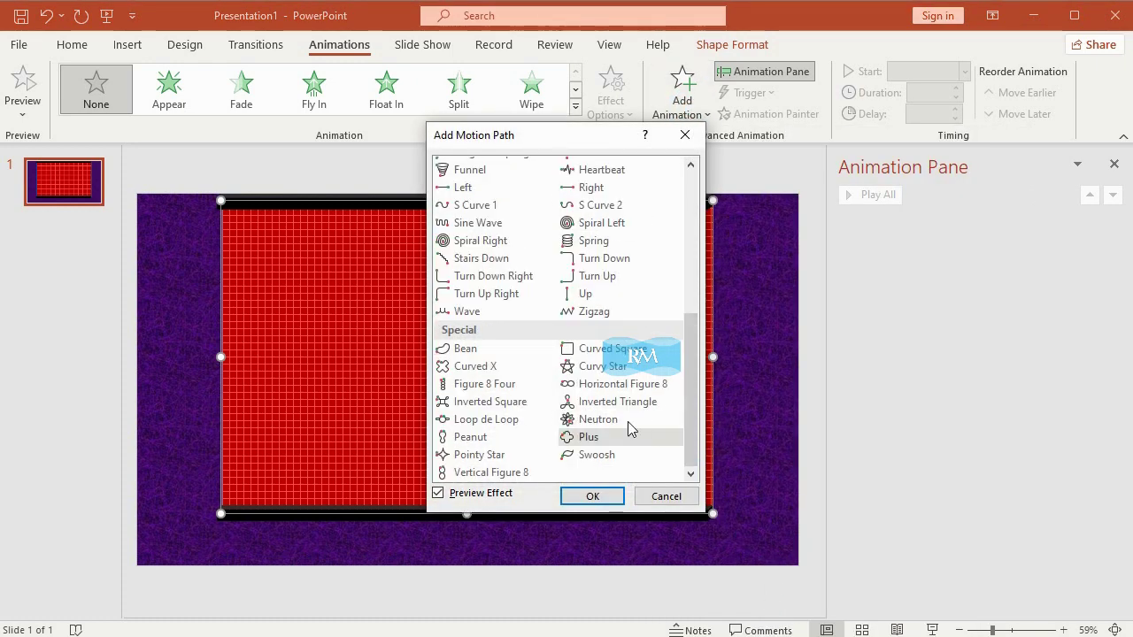
left_click(595, 293)
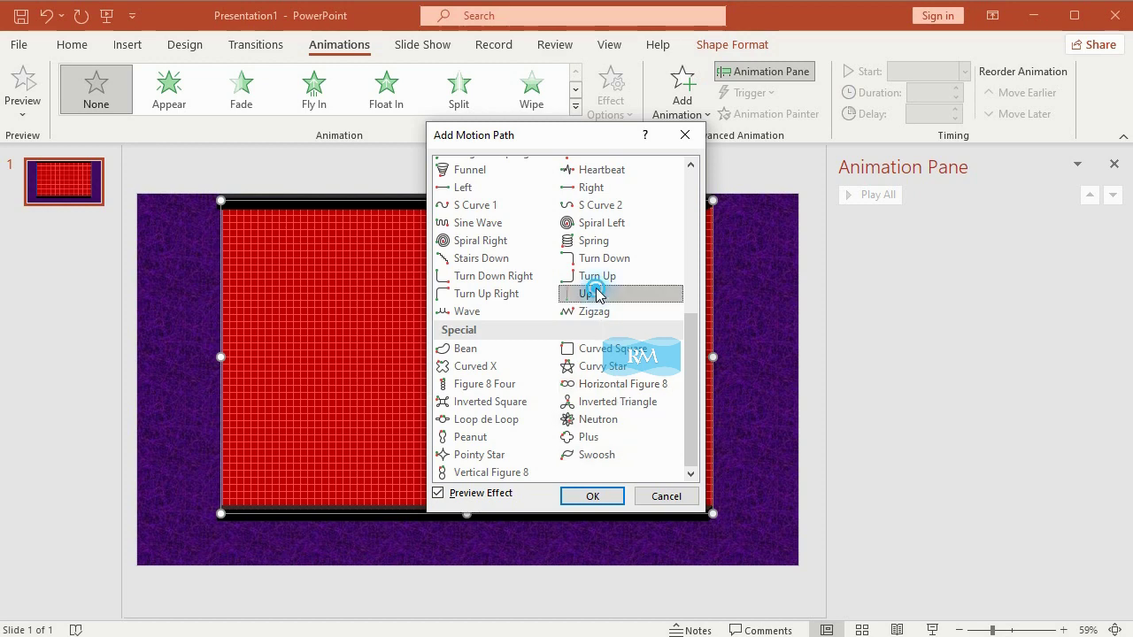
left_click(609, 498)
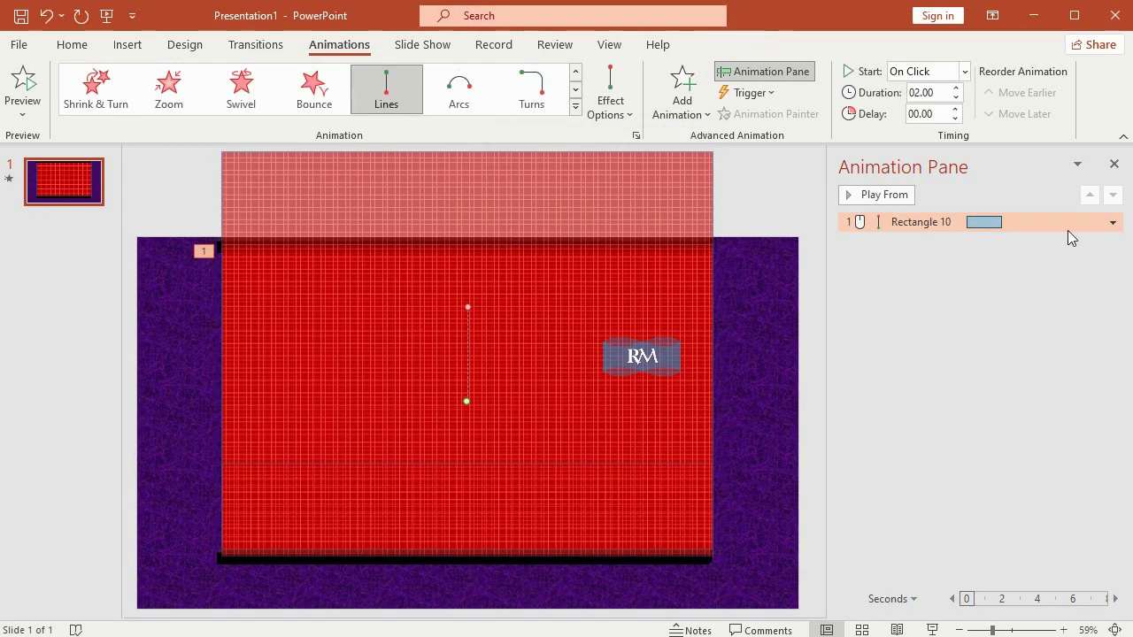
- Set the blind's Up animation to start With Previous and last 3 seconds
left_click(1111, 223)
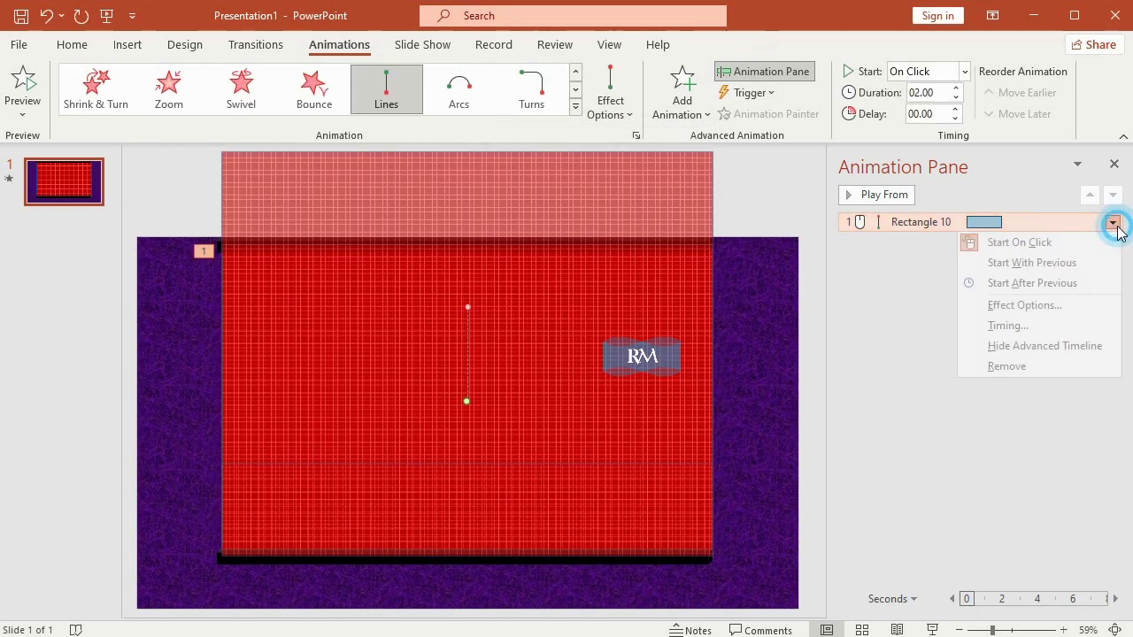
left_click(1058, 330)
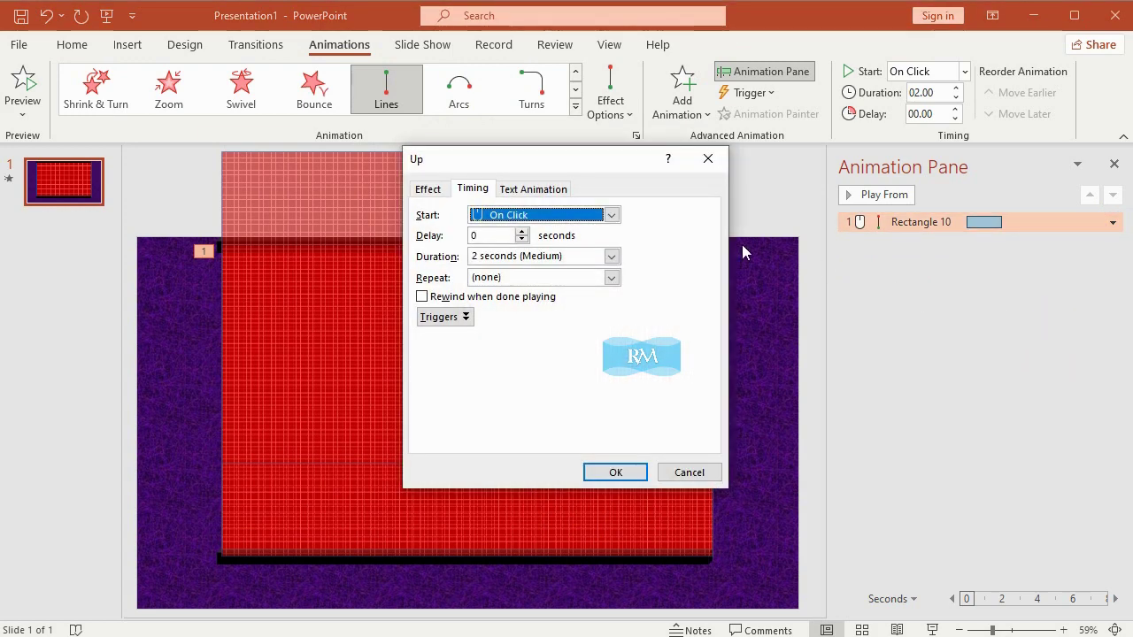
left_click(560, 216)
left_click(532, 247)
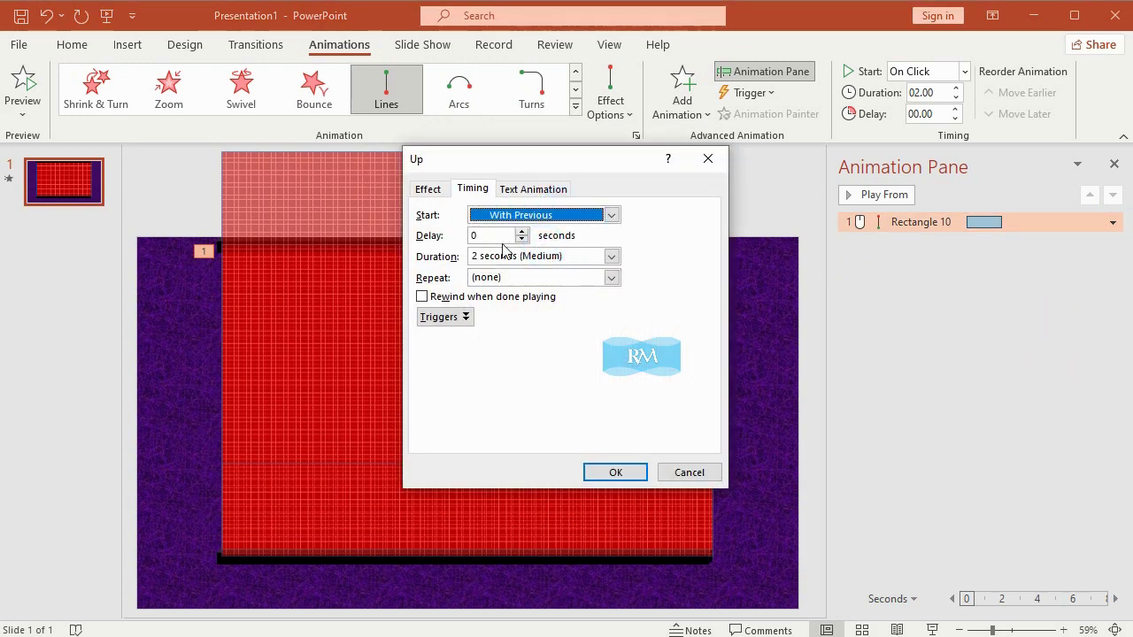
left_click(611, 257)
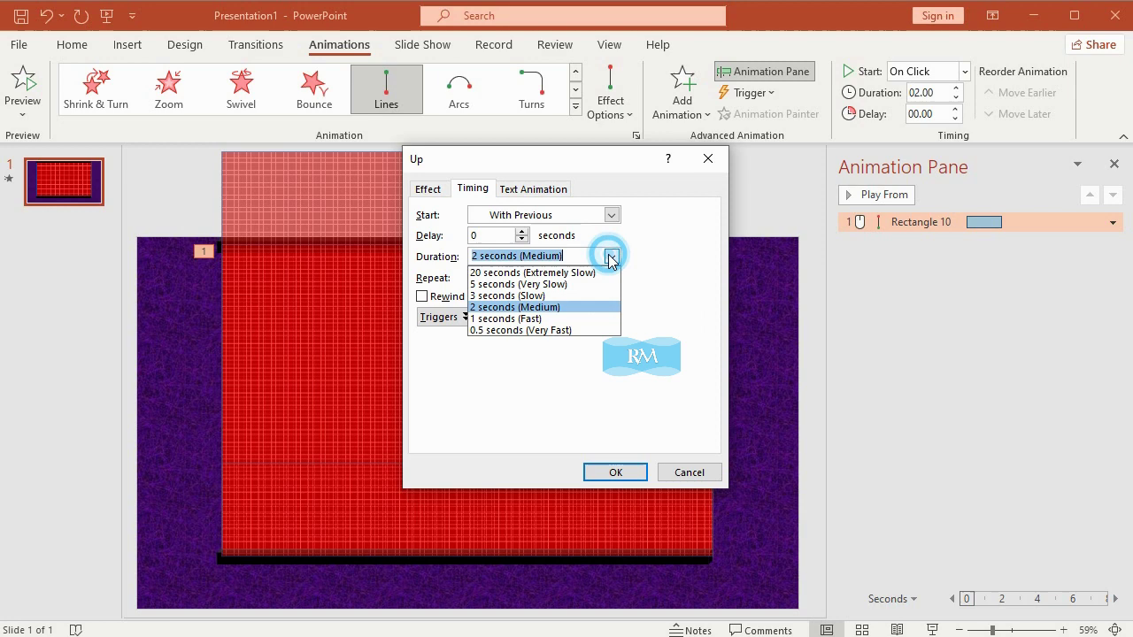
left_click(588, 295)
- Set smooth start and smooth end to 0 for the blind's motion
left_click(428, 190)
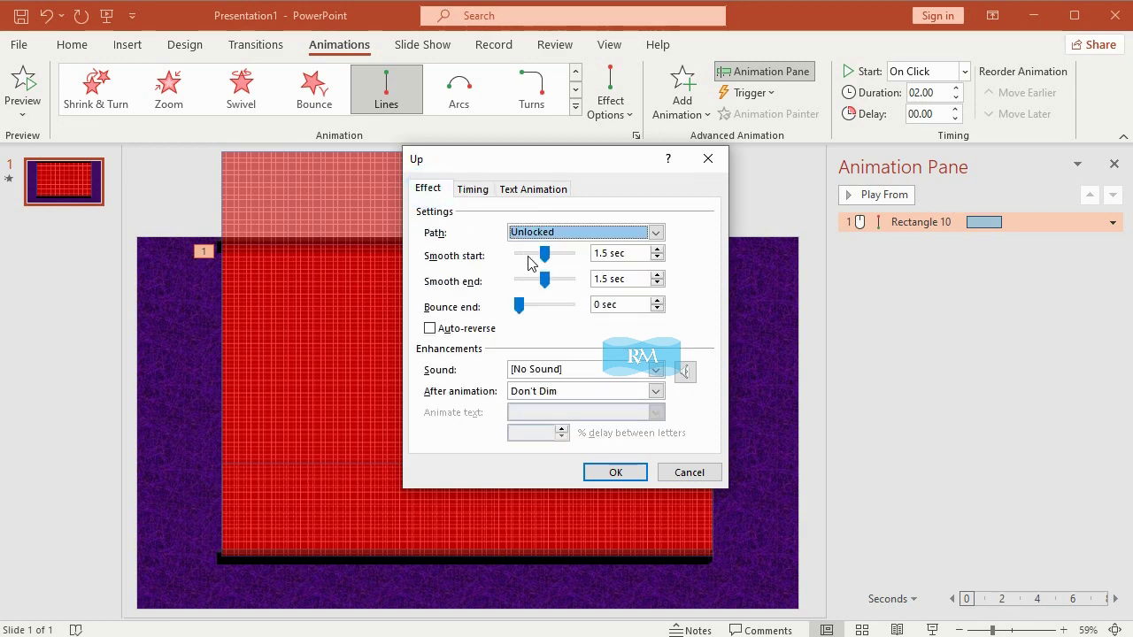
mouse_move(545, 254)
left_mouse_down()
mouse_move(495, 264)
mouse_move(532, 281)
mouse_move(519, 282)
left_mouse_up()
left_click(615, 472)
- Stretch the blind's motion path upward so it ends above the slide
left_click(674, 182)
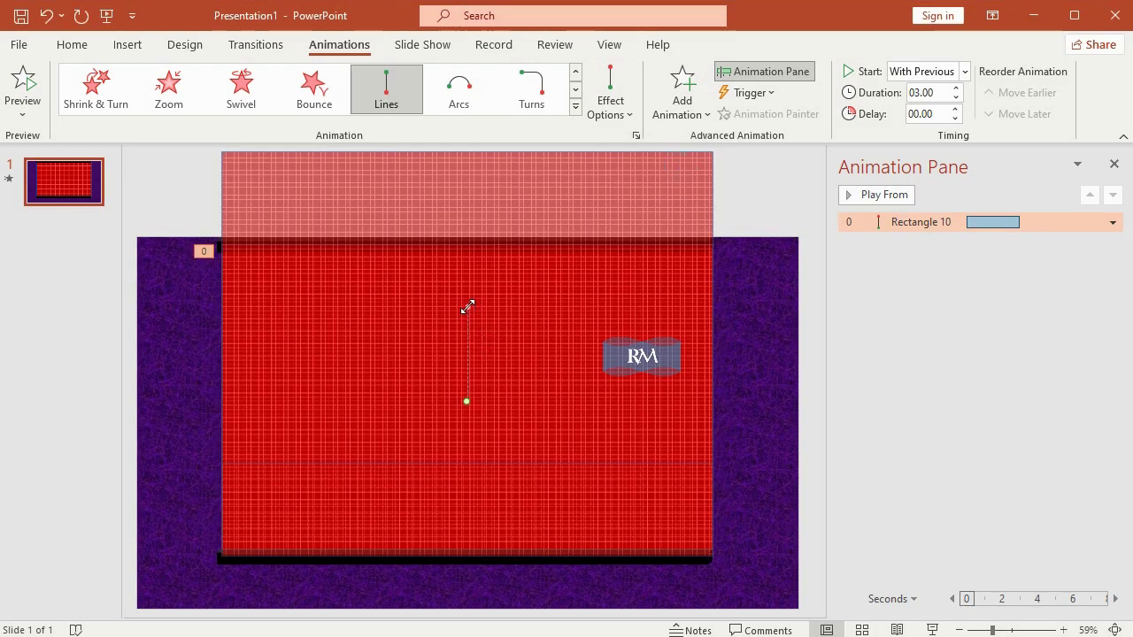
left_click_drag(467, 306, 468, 156)
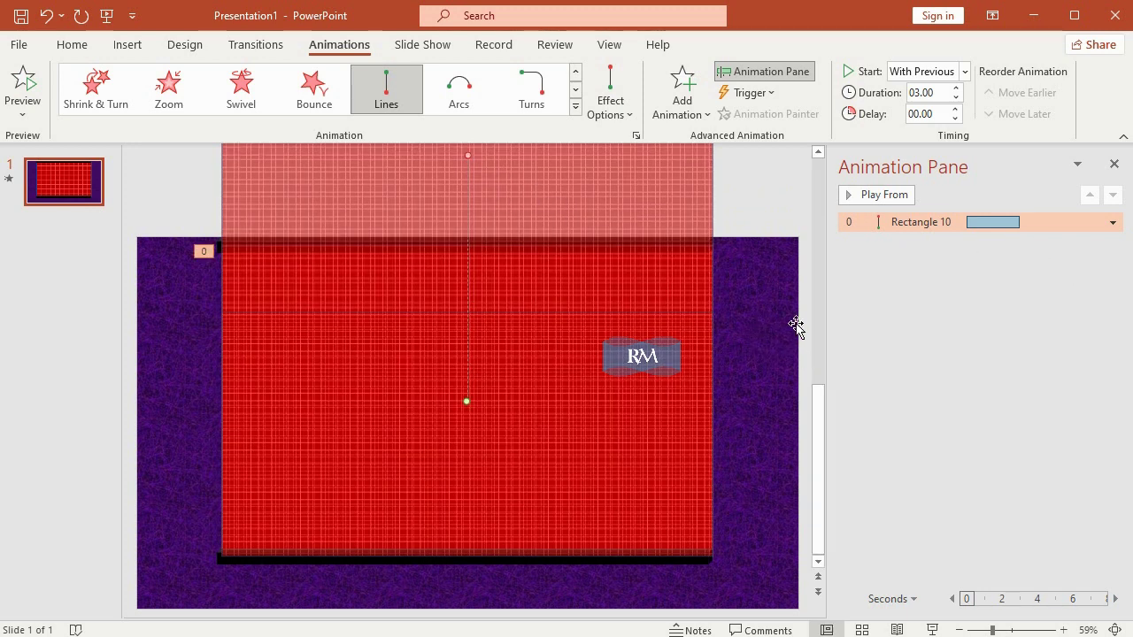
left_click(673, 554)
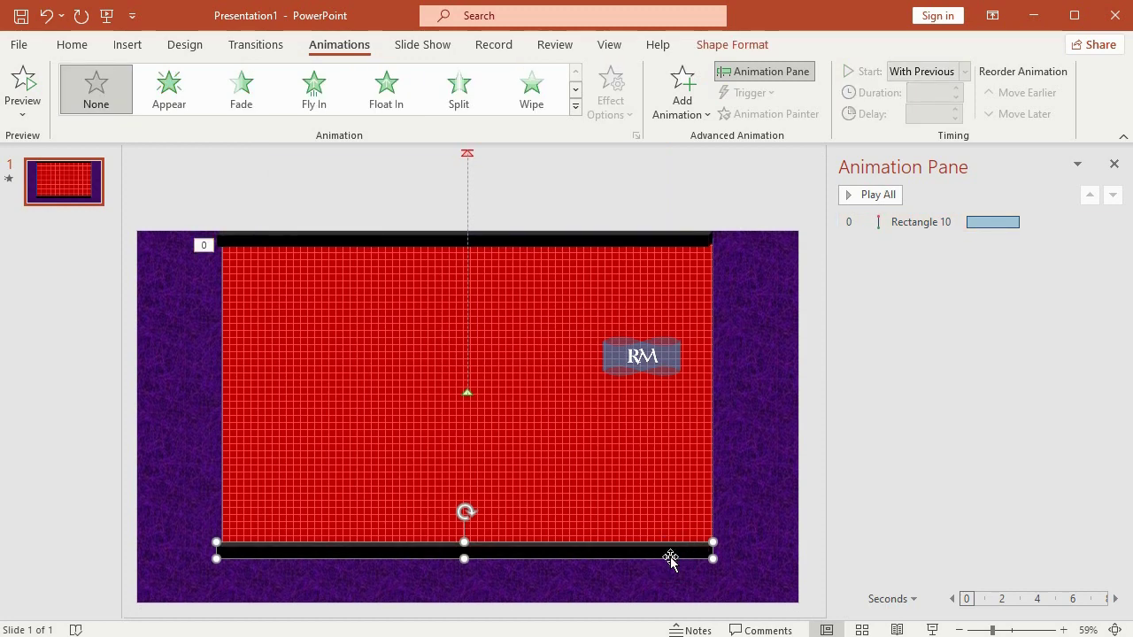
- Add an Up motion path to the black bottom bar
left_click(682, 98)
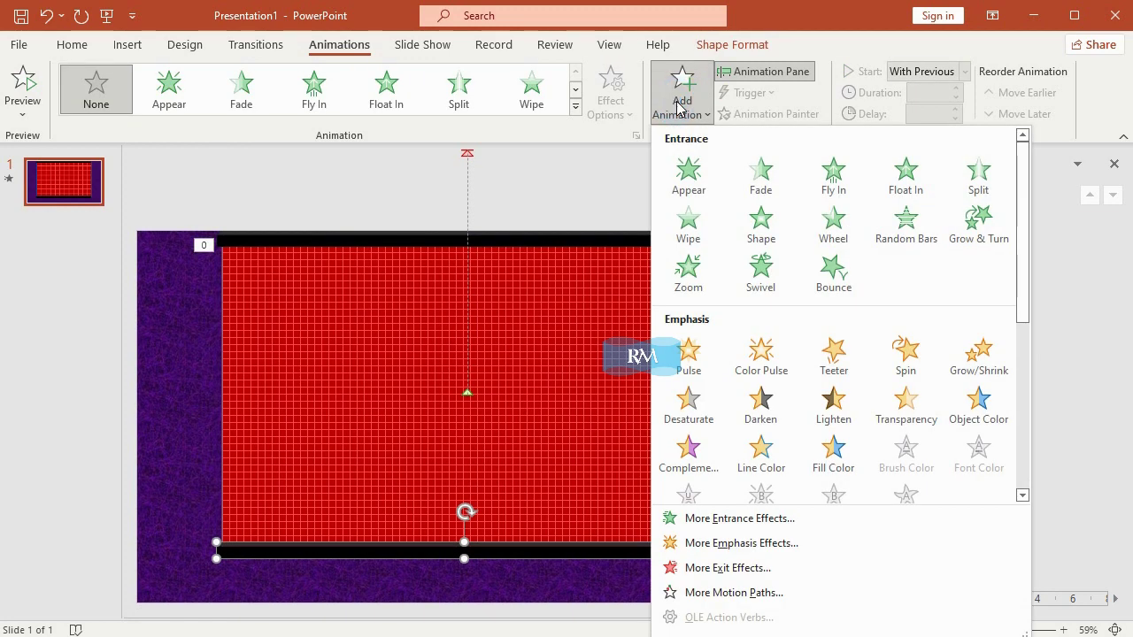
left_click(774, 593)
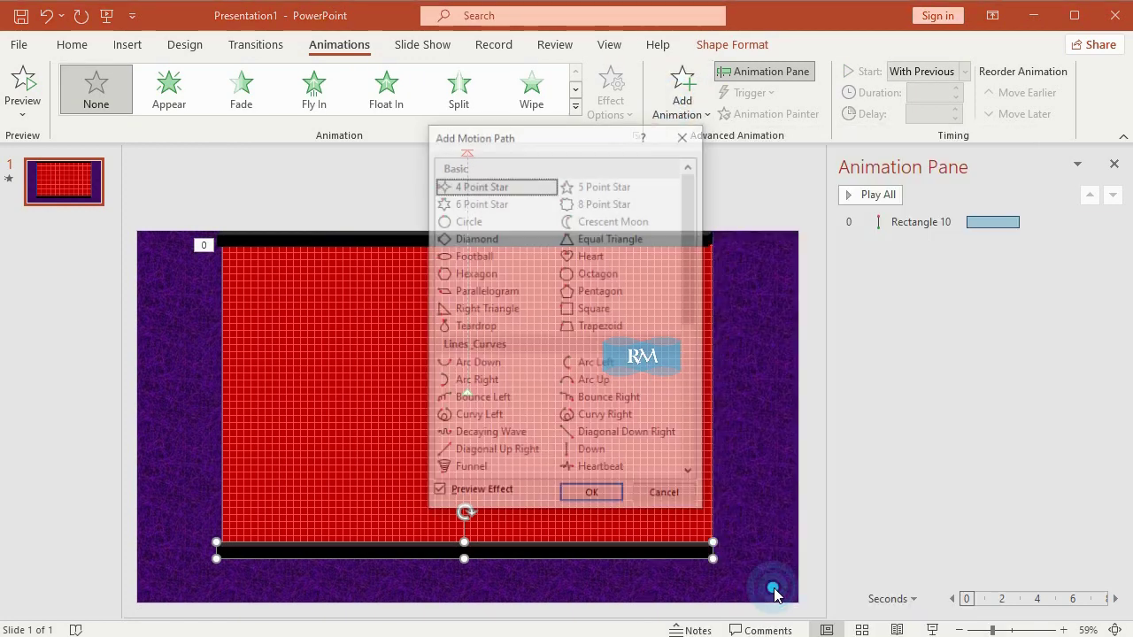
scroll(617, 444, "down", 3)
left_click(619, 434)
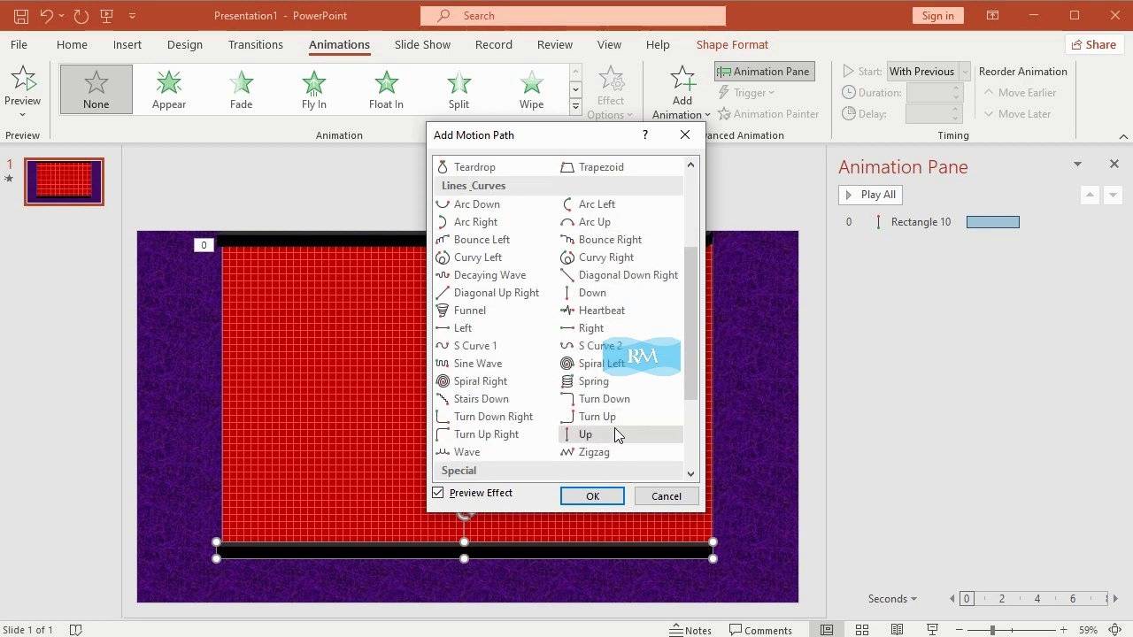
left_click(595, 496)
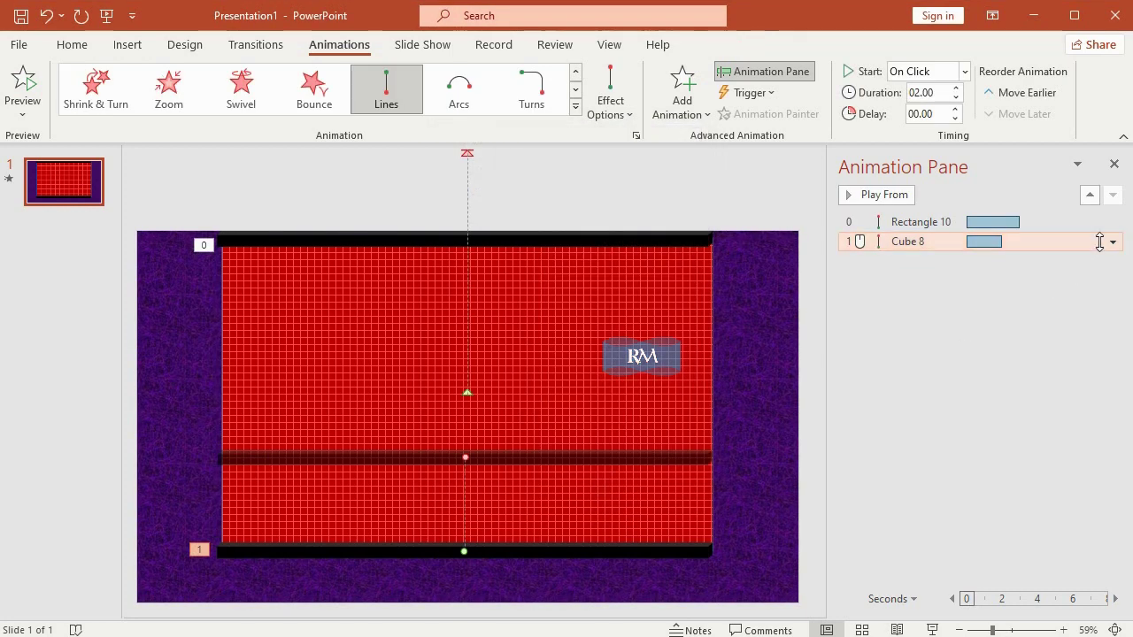
- Set the bar's animation to start With Previous with a 5-second duration
left_click(1113, 243)
left_click(993, 345)
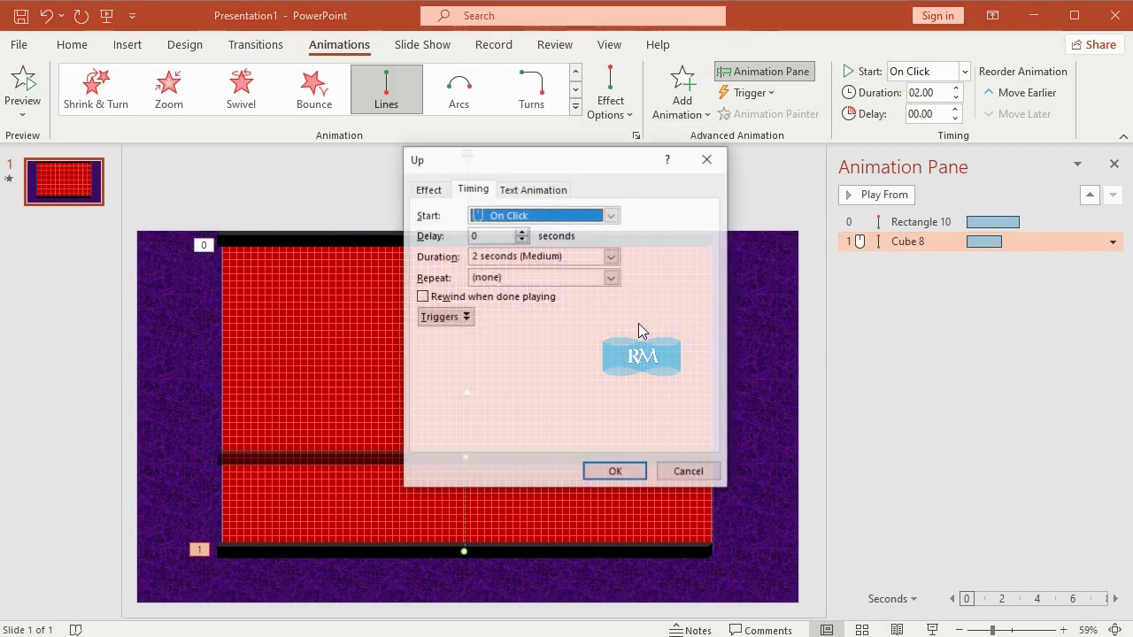
left_click(552, 222)
left_click(523, 249)
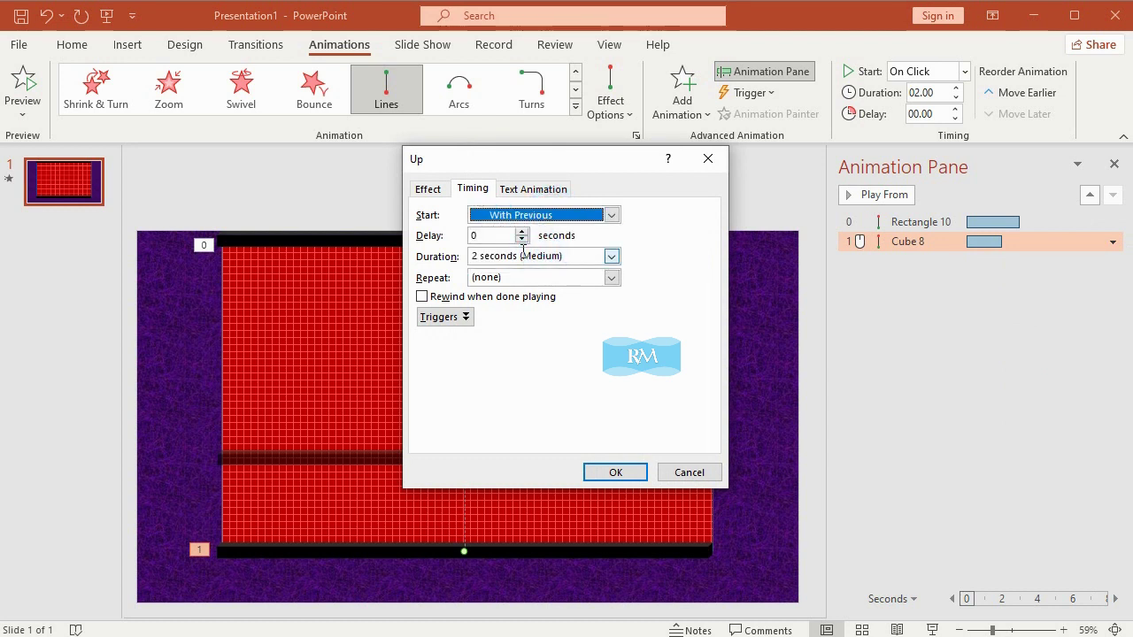
left_click(611, 255)
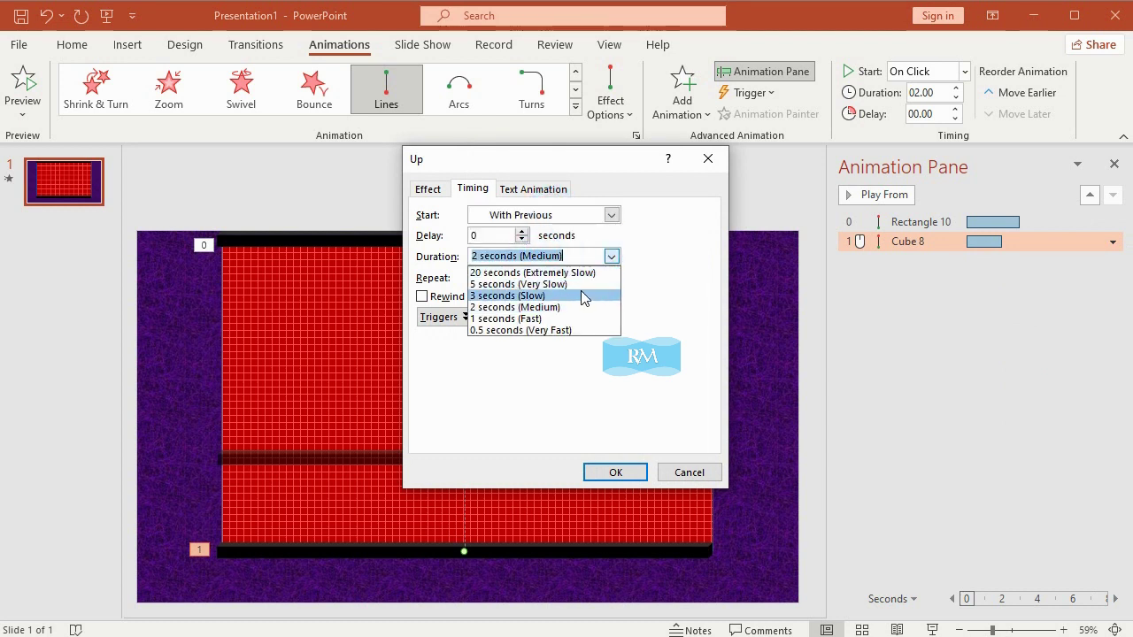
left_click(582, 296)
- Set smooth start and smooth end to 0 for the bar's motion
left_click(427, 188)
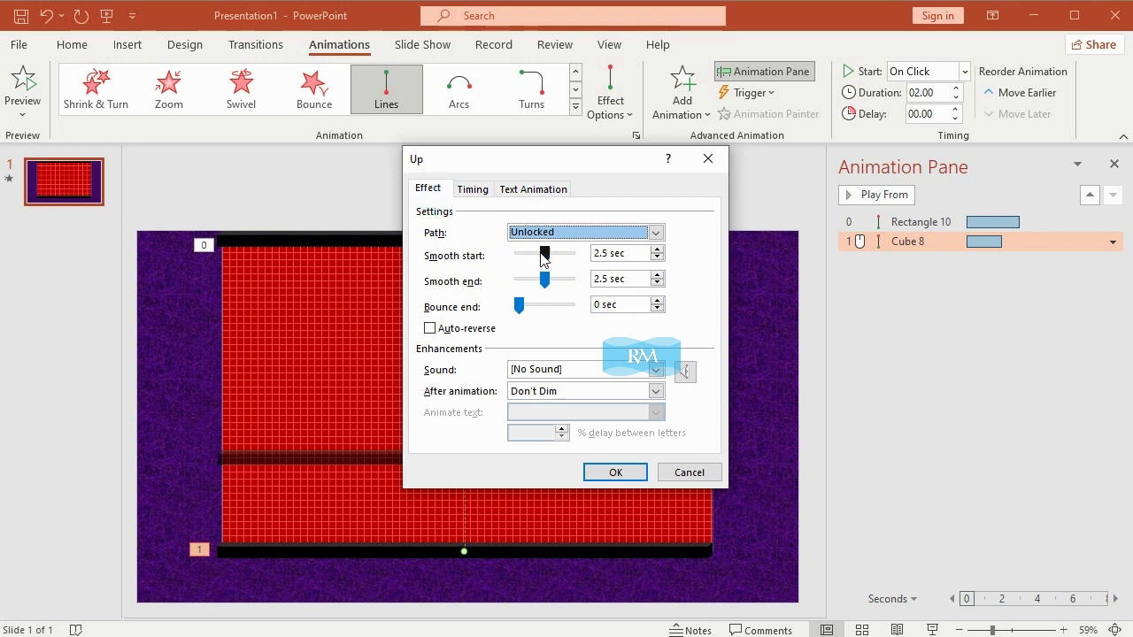
mouse_move(542, 255)
left_mouse_down()
mouse_move(519, 254)
mouse_move(538, 280)
mouse_move(519, 280)
left_mouse_up()
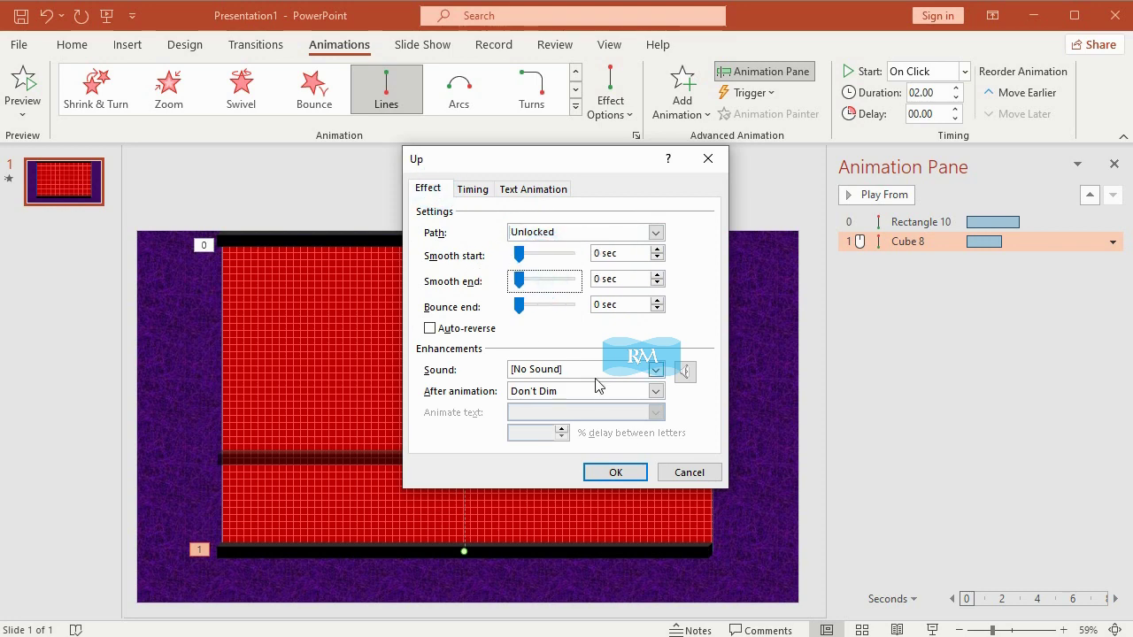
left_click(616, 473)
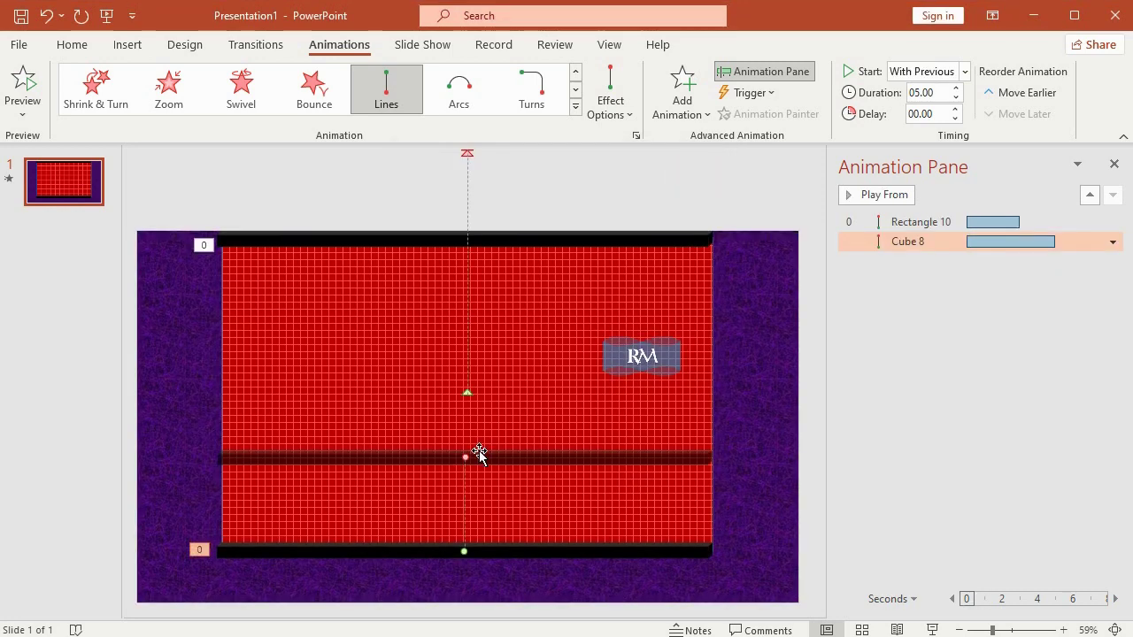
- Raise the end of the bar's motion path and change its duration to 3 seconds
left_click_drag(467, 456, 460, 323)
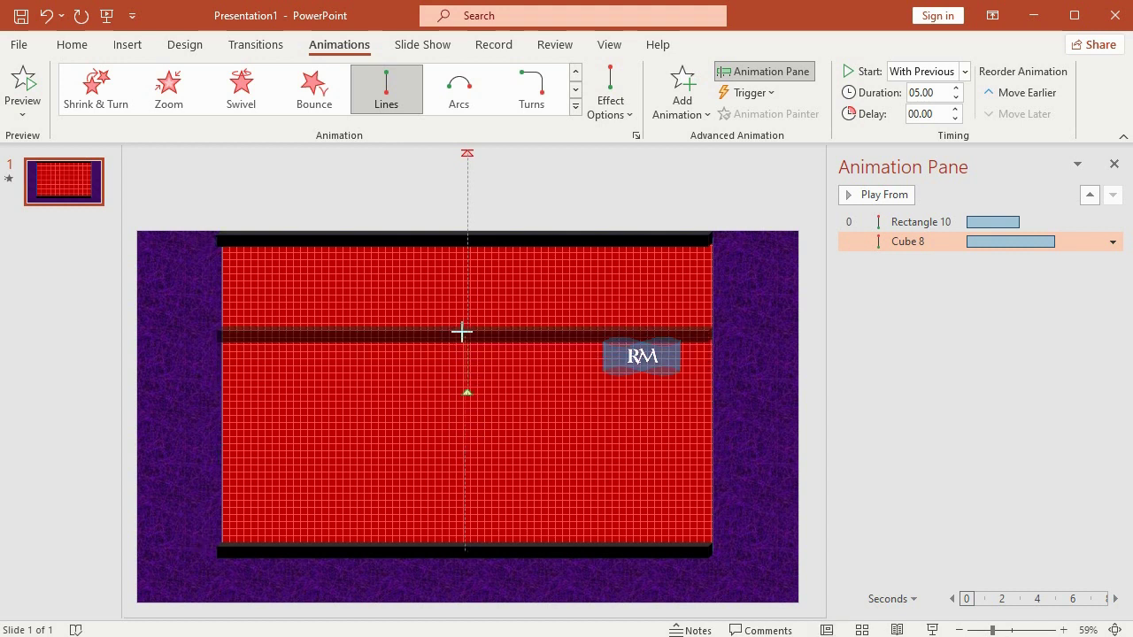
left_click(637, 195)
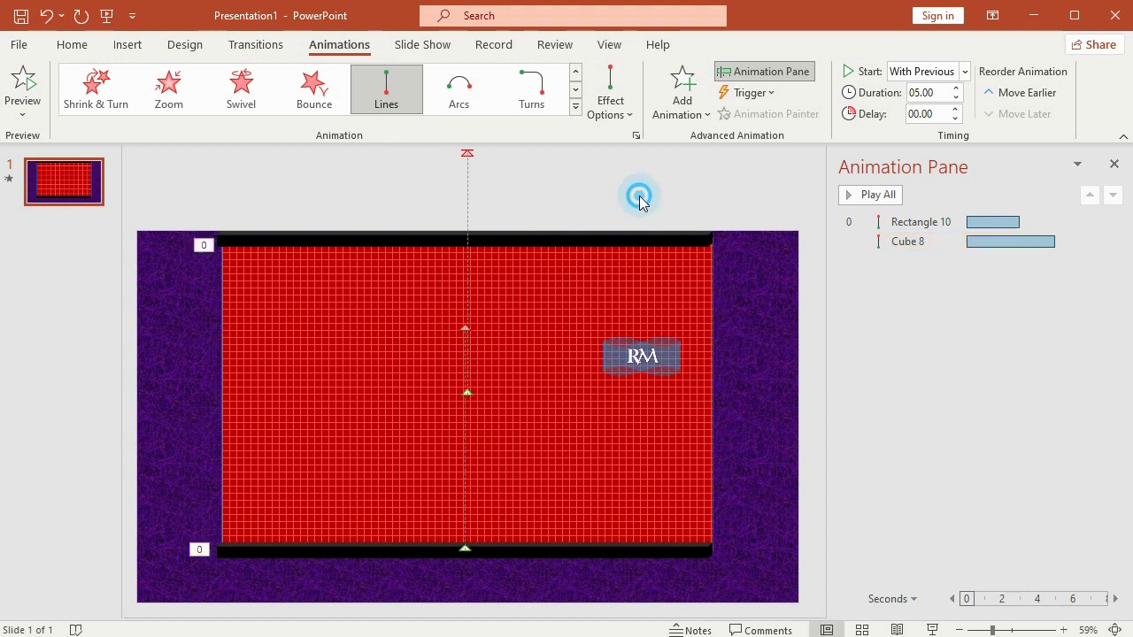
left_click(1085, 241)
left_click(1112, 241)
left_click(1007, 345)
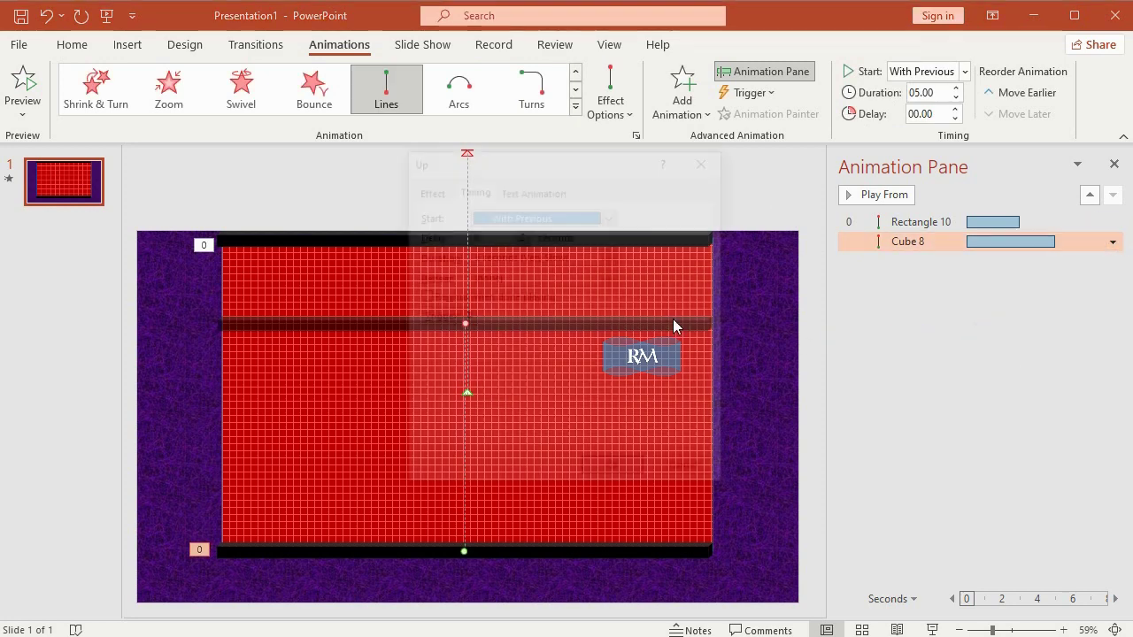
left_click(611, 256)
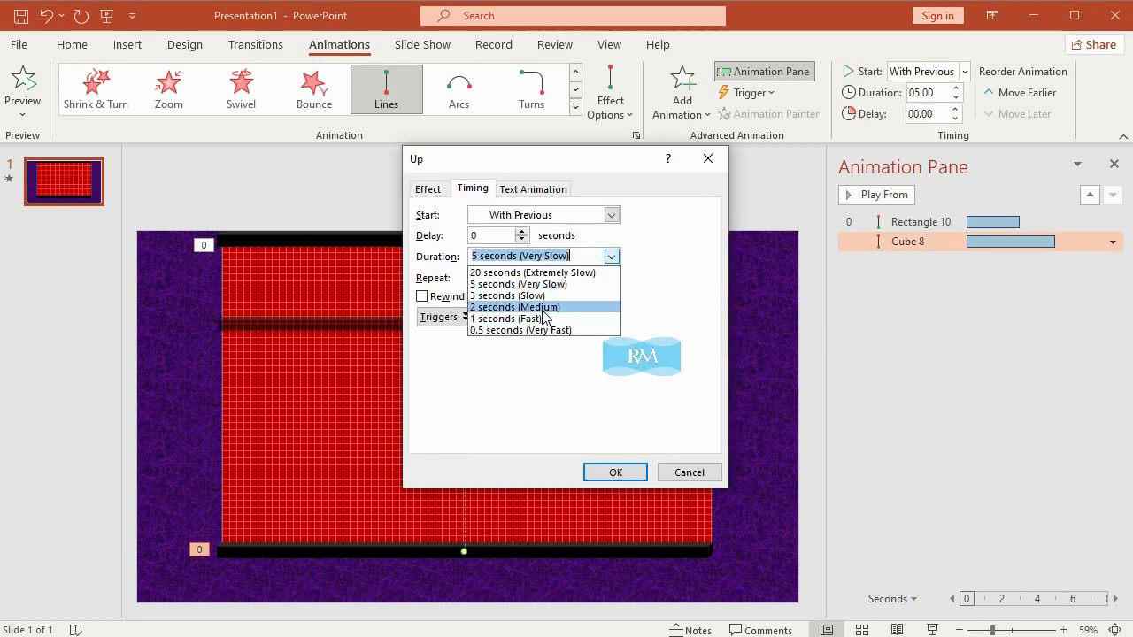
left_click(523, 293)
left_click(615, 471)
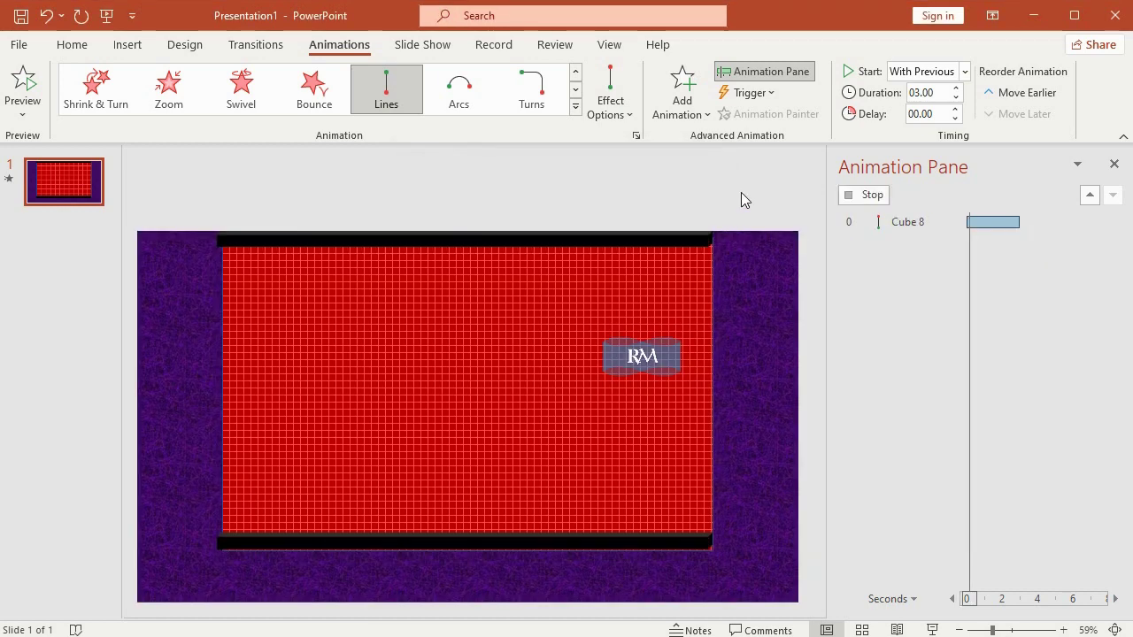
- Close the Animation Pane and play the slide show from the beginning
left_click(1115, 167)
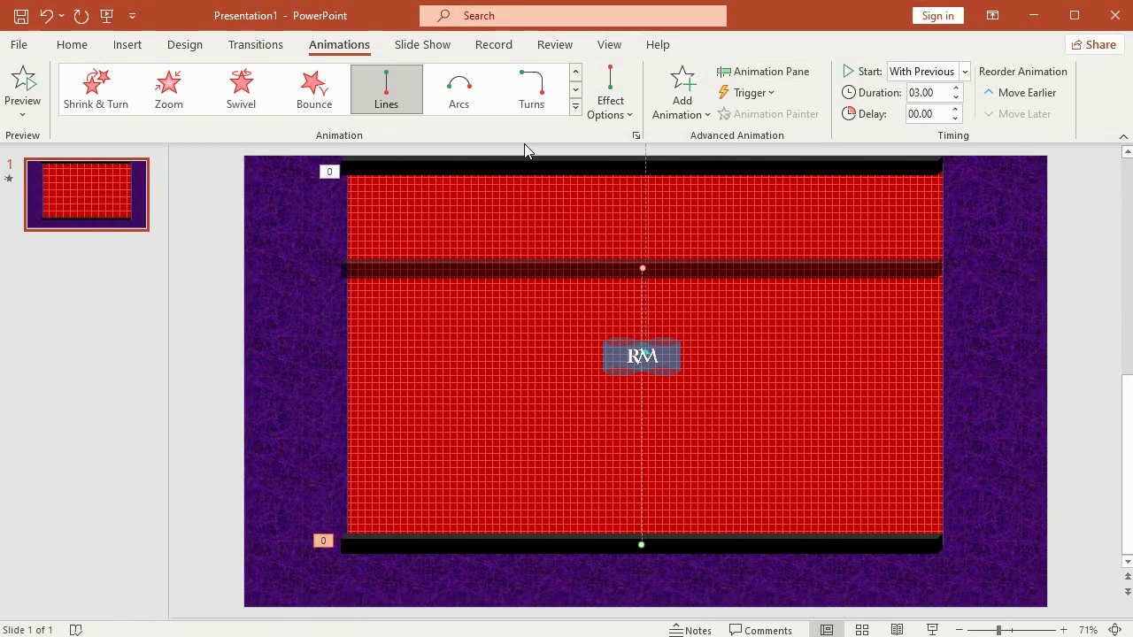
left_click(416, 45)
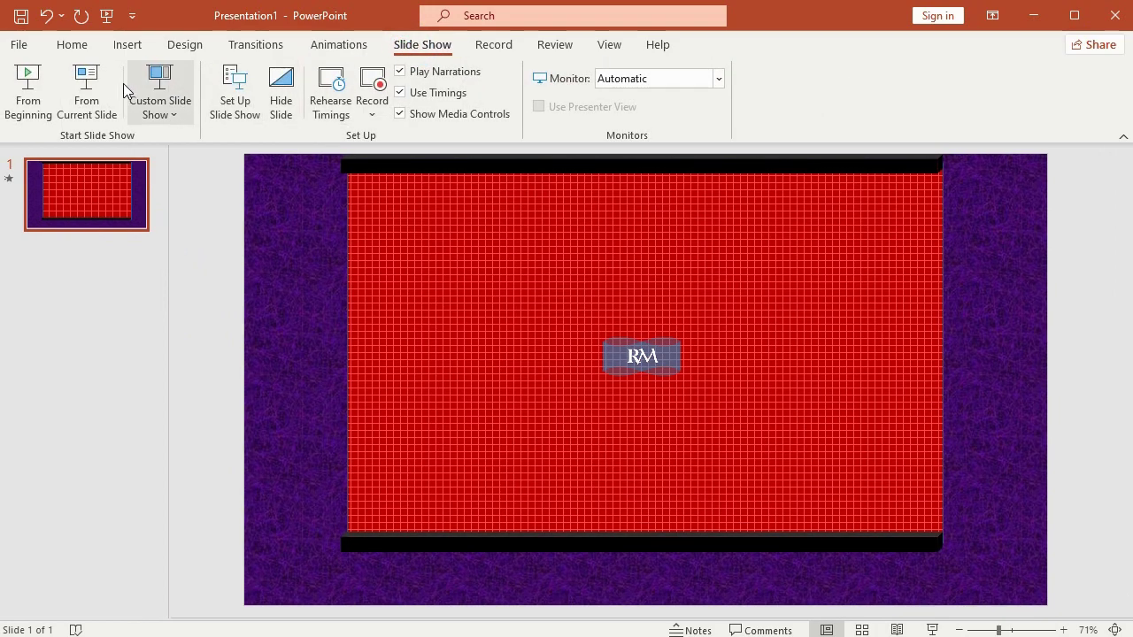
left_click(28, 86)
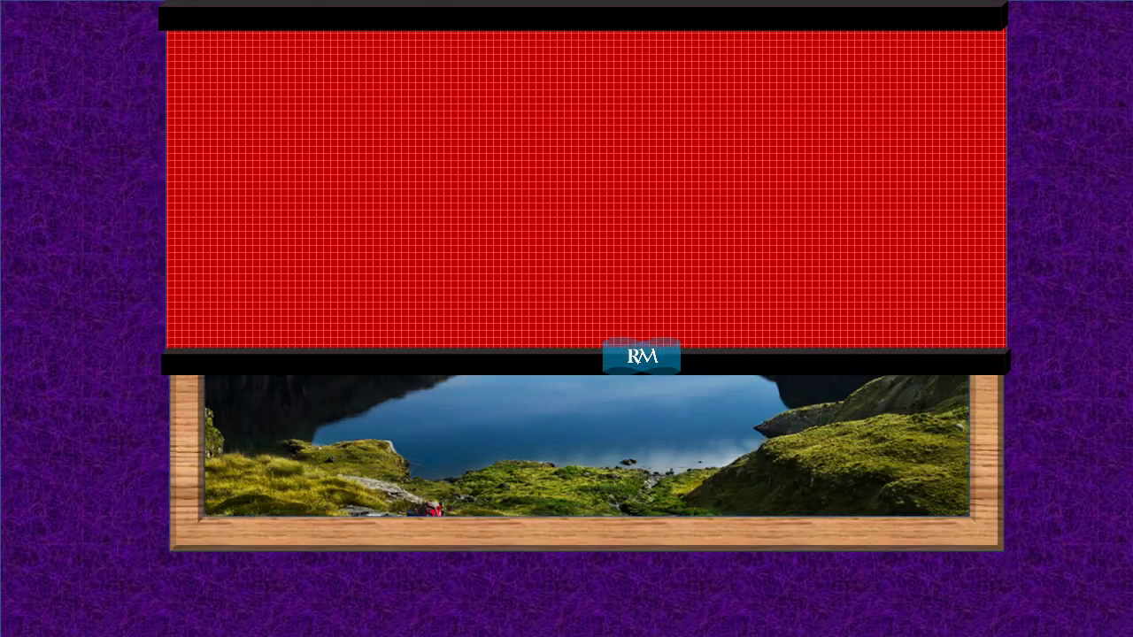